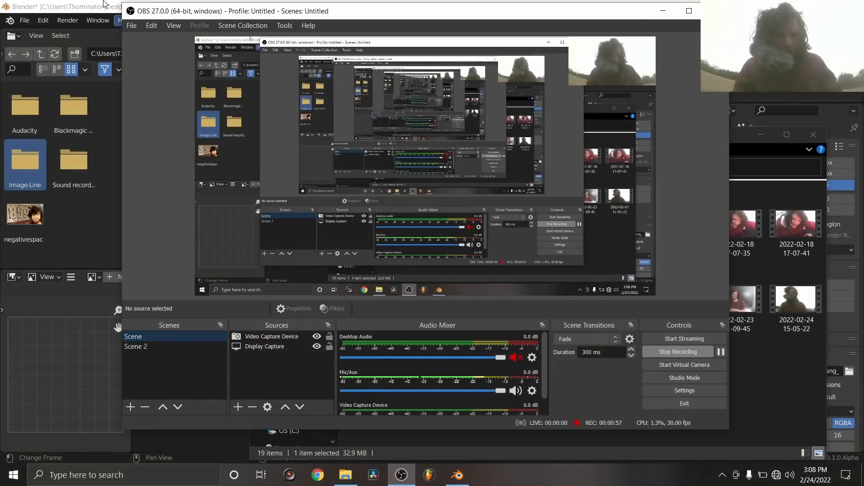
# - Switch to Blender, examine the finished yin-yang material's node tree, and scrub the animation to frame 59
pyautogui.click(105, 5)
pyautogui.press('Home')
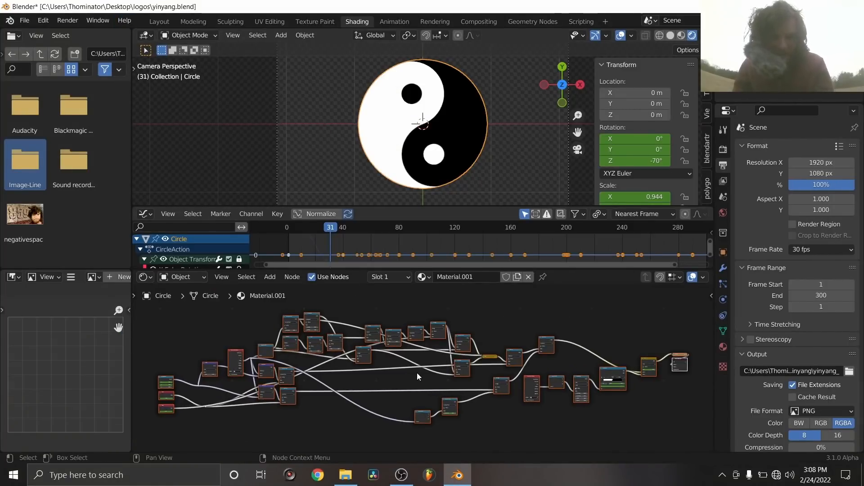
pyautogui.hotkey('ctrl', 'space')
pyautogui.press('Home')
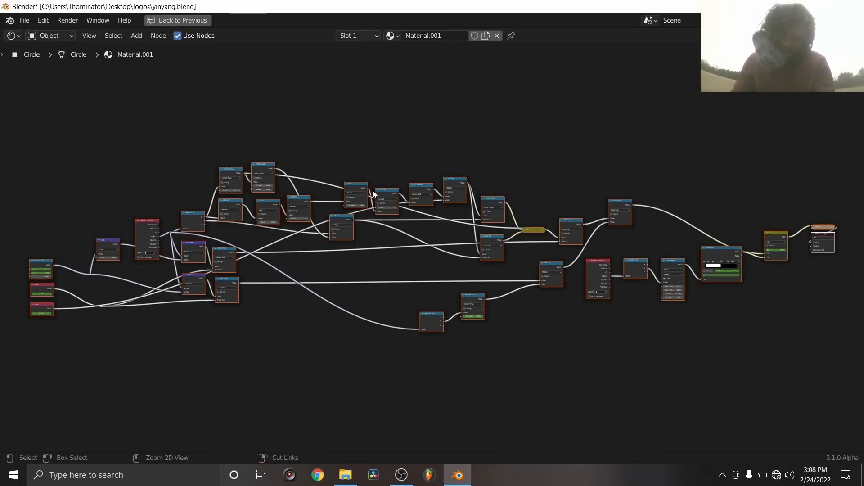
pyautogui.hotkey('ctrl', 'space')
pyautogui.press('q')
pyautogui.click(342, 145)
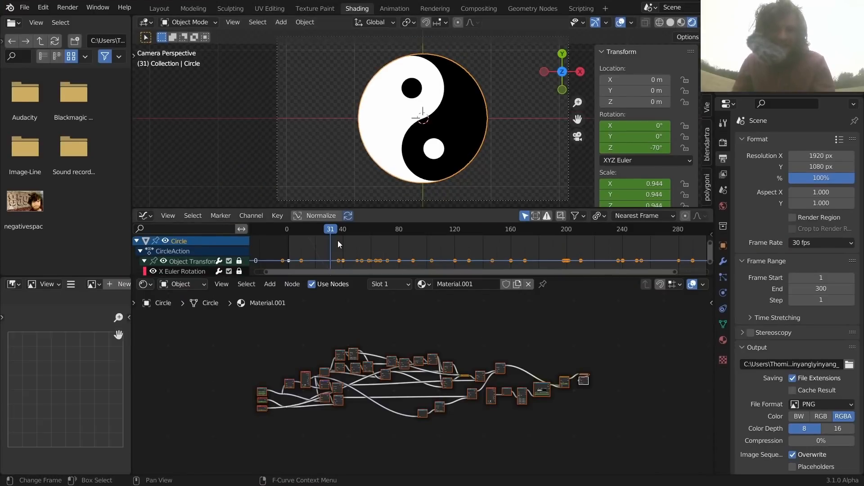
pyautogui.moveTo(325, 234); pyautogui.dragTo(371, 226)
# - Start a new General file without saving the current one and delete the default cube
pyautogui.hotkey('ctrl', 'n')
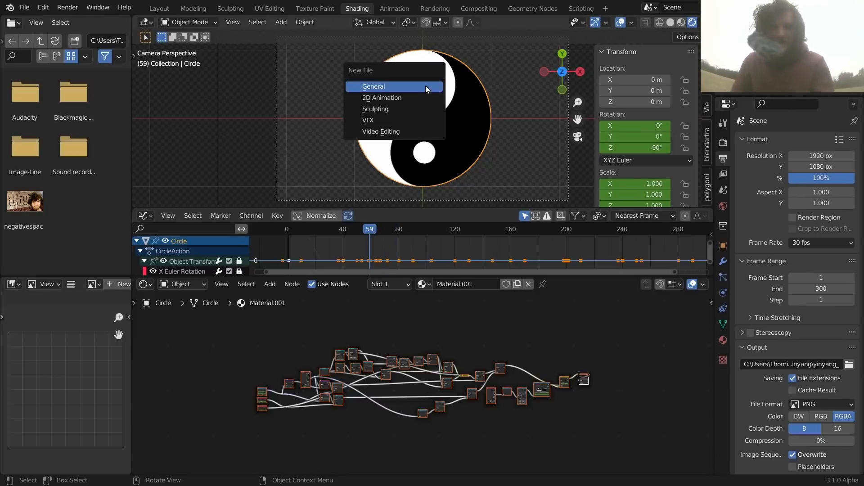
pyautogui.click(425, 86)
pyautogui.click(461, 264)
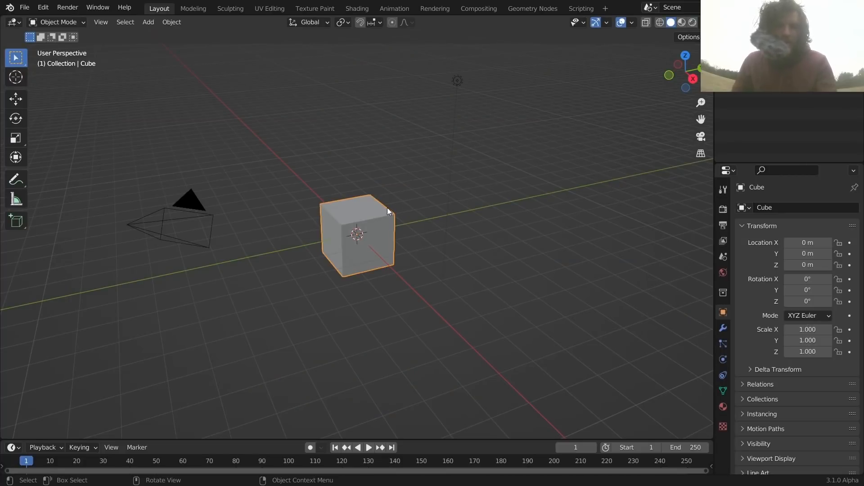
pyautogui.press('x')
pyautogui.click(349, 183)
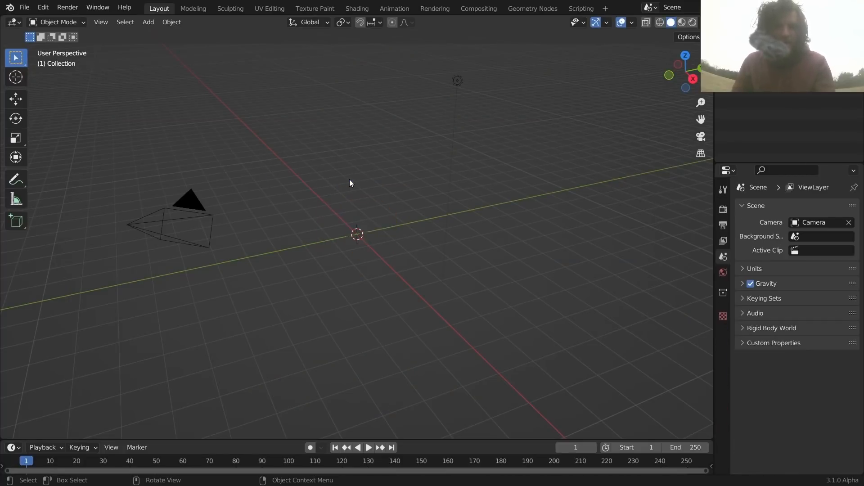
# - Add a mesh circle at the origin and set its vertex count to 100
pyautogui.hotkey('shift', 'a')
pyautogui.moveTo(349, 180)
pyautogui.click(405, 201)
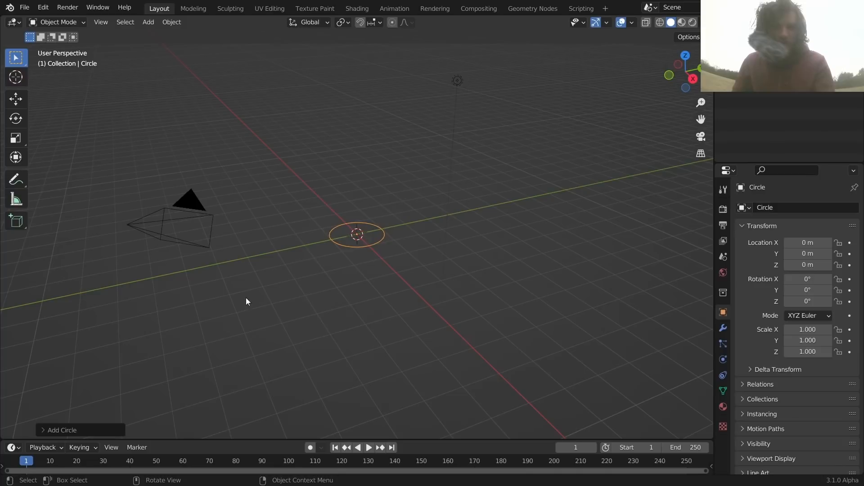
pyautogui.click(107, 433)
pyautogui.click(153, 311)
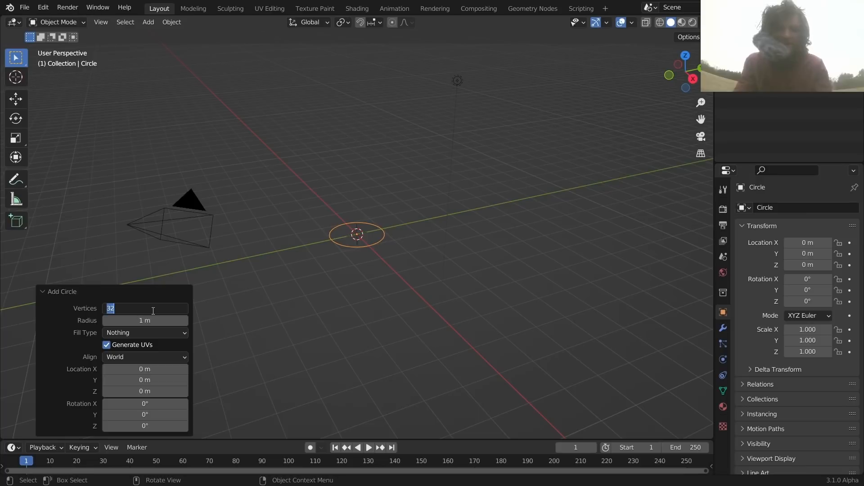
pyautogui.press('Return')
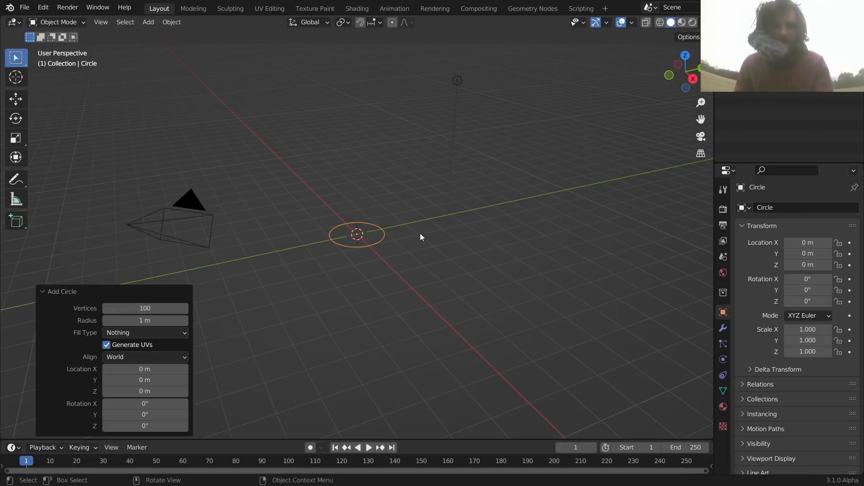
# - Fill the circle with a face in Edit Mode, return to Object Mode and show it from the top
pyautogui.scroll(5, 419, 235)
pyautogui.press('Tab')
pyautogui.press('f')
pyautogui.press('Tab')
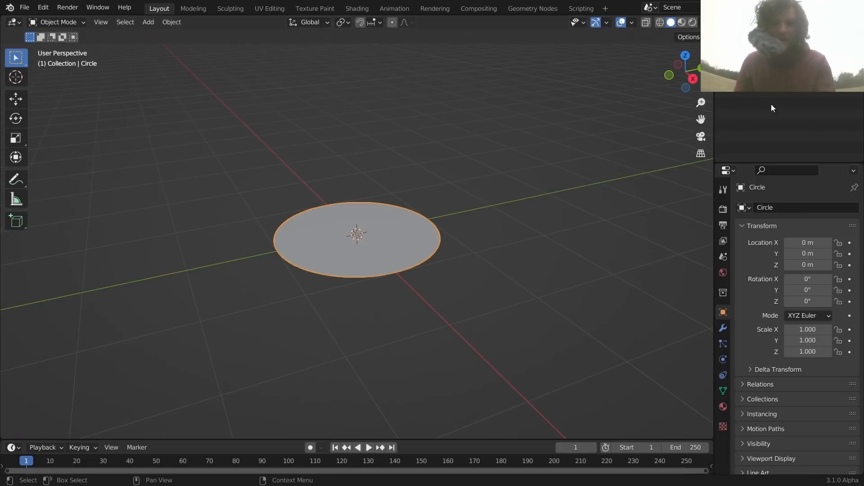
pyautogui.click(685, 56)
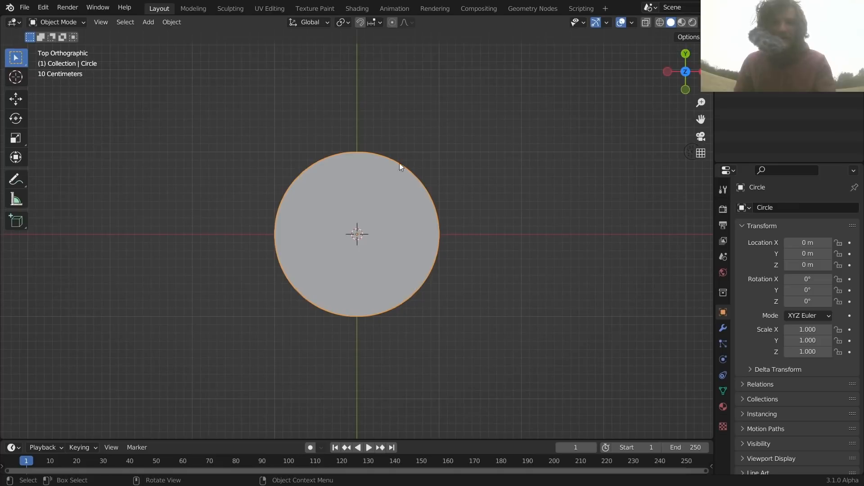
pyautogui.scroll(4, 351, 182)
pyautogui.scroll(-2, 352, 180)
pyautogui.press('Tab')
pyautogui.scroll(3, 393, 126)
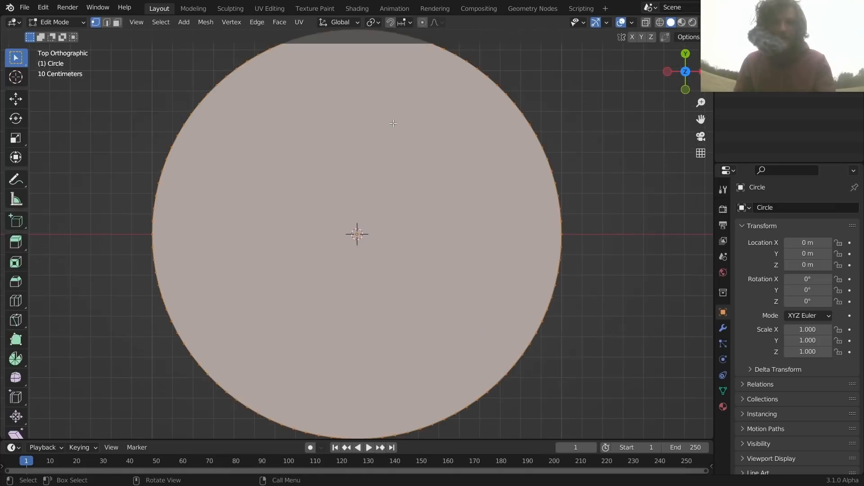
pyautogui.scroll(-2, 393, 123)
pyautogui.press('Tab')
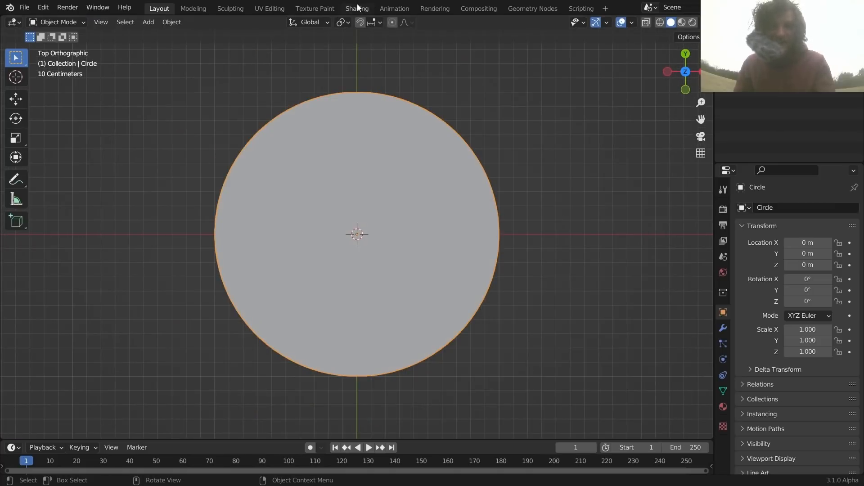
# - Switch to the Shading workspace and show the disc from the top in Rendered viewport shading
pyautogui.click(357, 8)
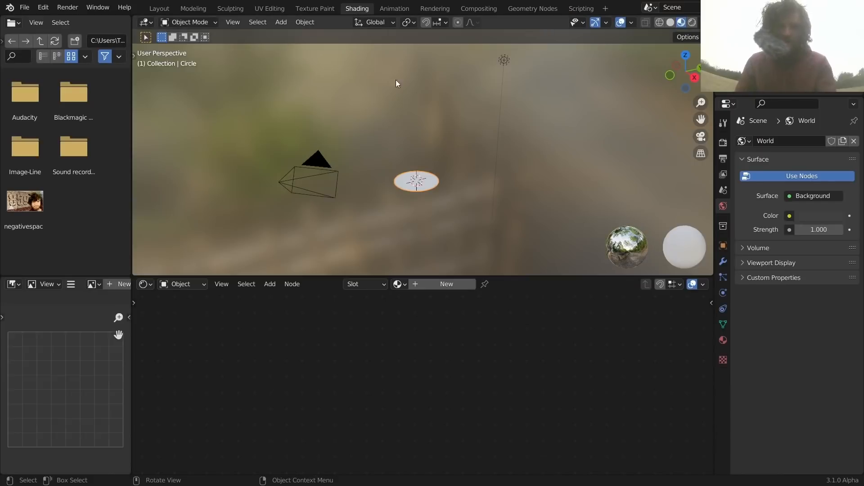
pyautogui.click(688, 51)
pyautogui.click(692, 22)
pyautogui.scroll(5, 450, 180)
pyautogui.scroll(2, 450, 179)
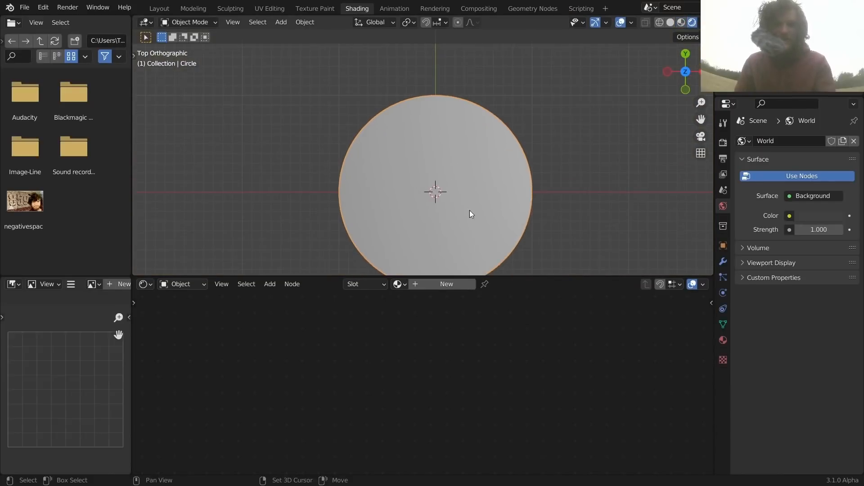
# - Create a new material for the circle and delete its default shader node, keeping only the Material Output
pyautogui.click(441, 284)
pyautogui.moveTo(332, 320); pyautogui.dragTo(368, 385, button='middle')
pyautogui.moveTo(376, 375); pyautogui.dragTo(426, 345)
pyautogui.press('x')
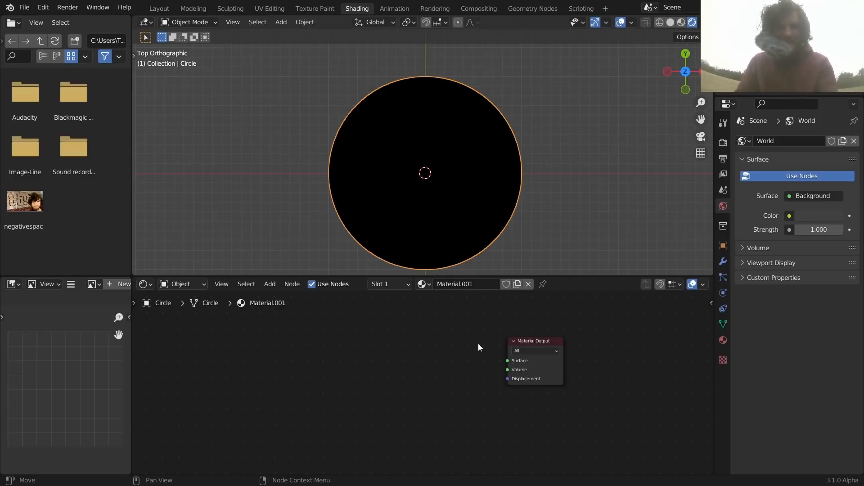
pyautogui.moveTo(517, 344); pyautogui.dragTo(523, 348)
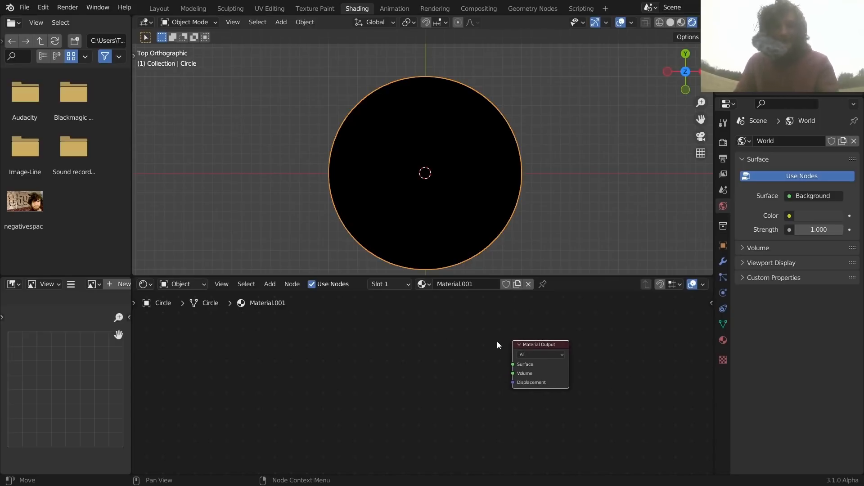
pyautogui.scroll(3, 442, 344)
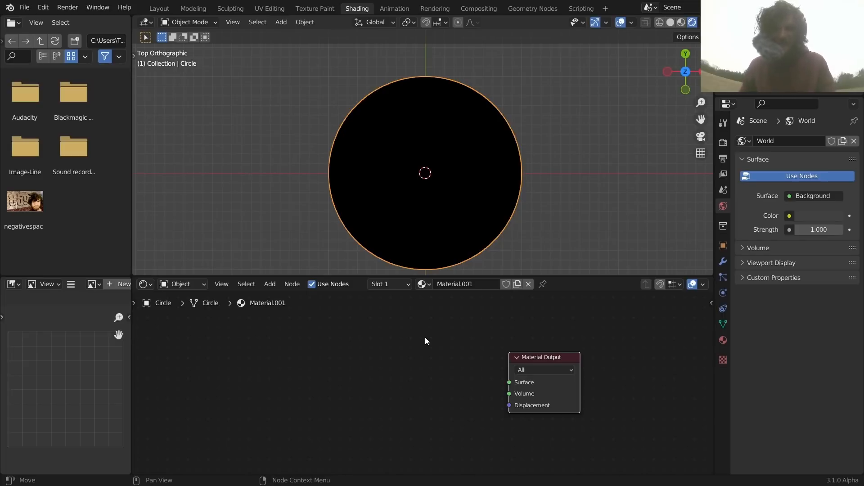
# - Sketch two adjoining round shapes with wavy variations over the disc as annotations, and erase the strokes
pyautogui.moveTo(333, 173)
pyautogui.mouseDown()
pyautogui.moveTo(411, 156)
pyautogui.moveTo(505, 152)
pyautogui.mouseUp()
pyautogui.moveTo(506, 152)
pyautogui.mouseDown(button='right')
pyautogui.moveTo(467, 172)
pyautogui.moveTo(412, 148)
pyautogui.moveTo(352, 145)
pyautogui.moveTo(333, 173)
pyautogui.mouseUp(button='right')
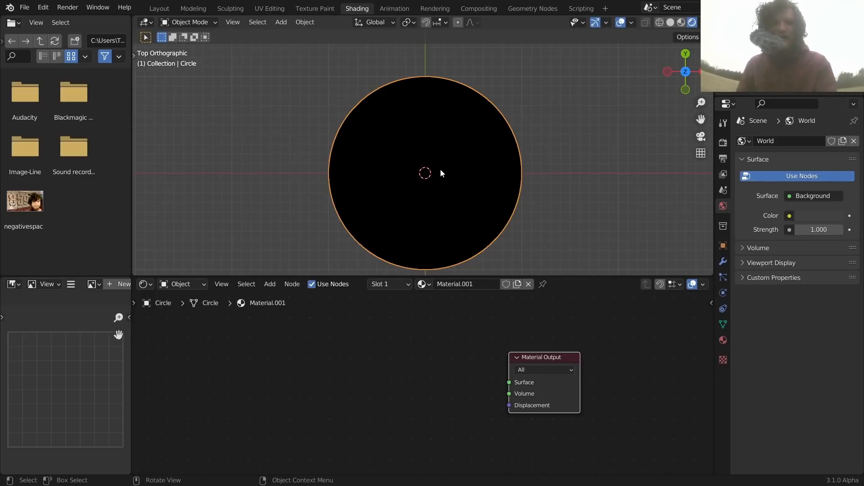
pyautogui.moveTo(326, 174)
pyautogui.mouseDown()
pyautogui.moveTo(409, 116)
pyautogui.moveTo(360, 203)
pyautogui.mouseUp()
pyautogui.moveTo(439, 161)
pyautogui.mouseDown()
pyautogui.moveTo(504, 107)
pyautogui.moveTo(536, 209)
pyautogui.moveTo(424, 171)
pyautogui.moveTo(430, 211)
pyautogui.moveTo(336, 203)
pyautogui.mouseUp()
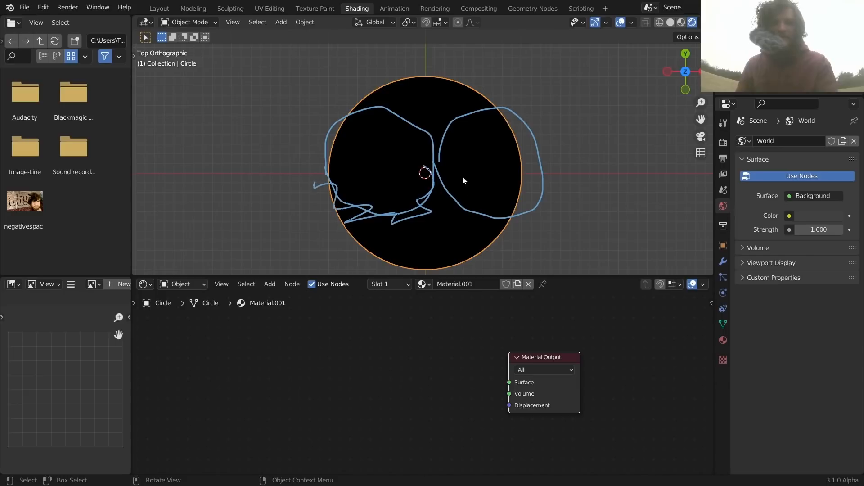
pyautogui.moveTo(465, 118); pyautogui.dragTo(521, 144)
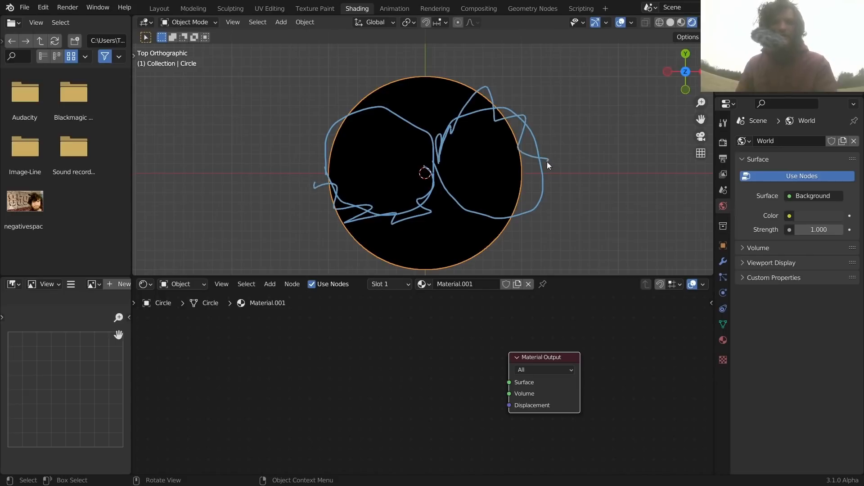
pyautogui.moveTo(546, 188)
pyautogui.keyDown('ctrl'); pyautogui.mouseDown()
pyautogui.moveTo(541, 173)
pyautogui.moveTo(609, 127)
pyautogui.moveTo(510, 85)
pyautogui.moveTo(463, 159)
pyautogui.moveTo(476, 203)
pyautogui.moveTo(379, 116)
pyautogui.moveTo(506, 131)
pyautogui.moveTo(347, 203)
pyautogui.mouseUp(); pyautogui.keyUp('ctrl')
# - Add a Texture Coordinate node beside the Material Output and preview its Object output through a Viewer
pyautogui.scroll(1, 432, 355)
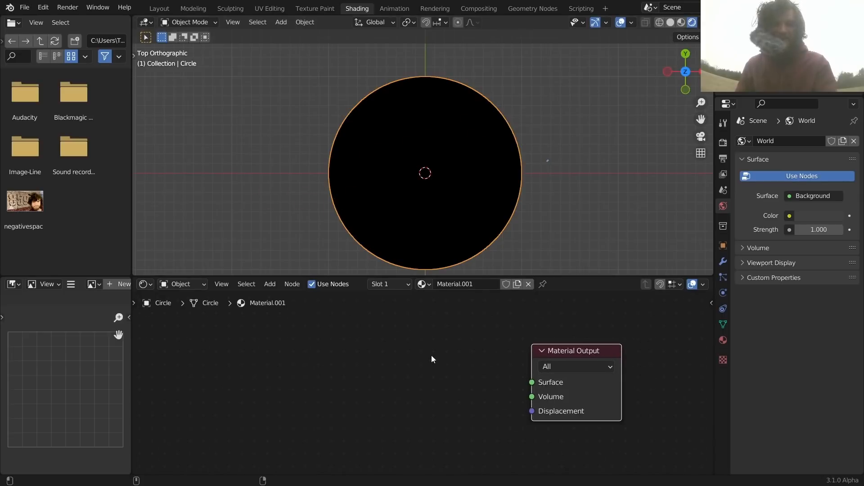
pyautogui.moveTo(431, 355); pyautogui.dragTo(361, 353, button='middle')
pyautogui.hotkey('shift', 'a')
pyautogui.click(326, 323)
pyautogui.write('coor')
pyautogui.press('Return')
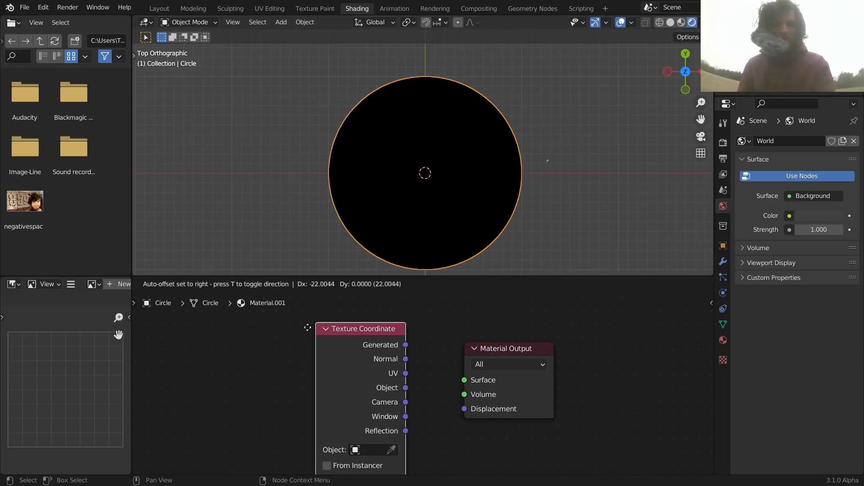
pyautogui.click(225, 333)
pyautogui.keyDown('ctrl'); pyautogui.keyDown('shift'); pyautogui.click(254, 355); pyautogui.keyUp('shift'); pyautogui.keyUp('ctrl')
pyautogui.keyDown('ctrl'); pyautogui.keyDown('shift'); pyautogui.click(254, 355); pyautogui.keyUp('shift'); pyautogui.keyUp('ctrl')
pyautogui.keyDown('ctrl'); pyautogui.keyDown('shift'); pyautogui.click(254, 355); pyautogui.keyUp('shift'); pyautogui.keyUp('ctrl')
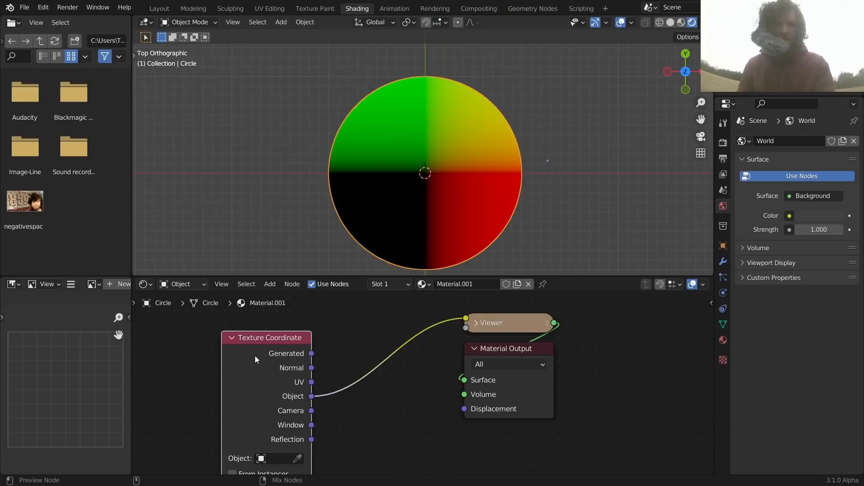
# - Insert a Vector Math node on the link between the Texture Coordinate's Object output and the Viewer
pyautogui.moveTo(264, 339); pyautogui.dragTo(237, 337)
pyautogui.hotkey('shift', 'a')
pyautogui.click(339, 345)
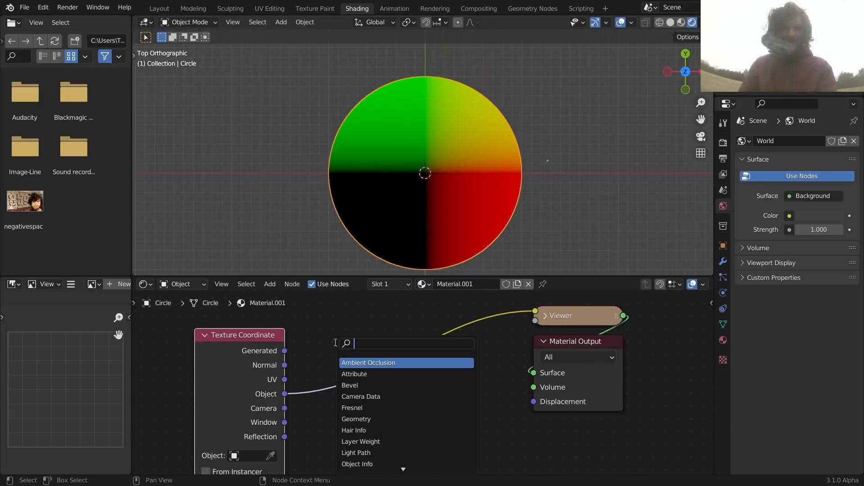
pyautogui.write('vec')
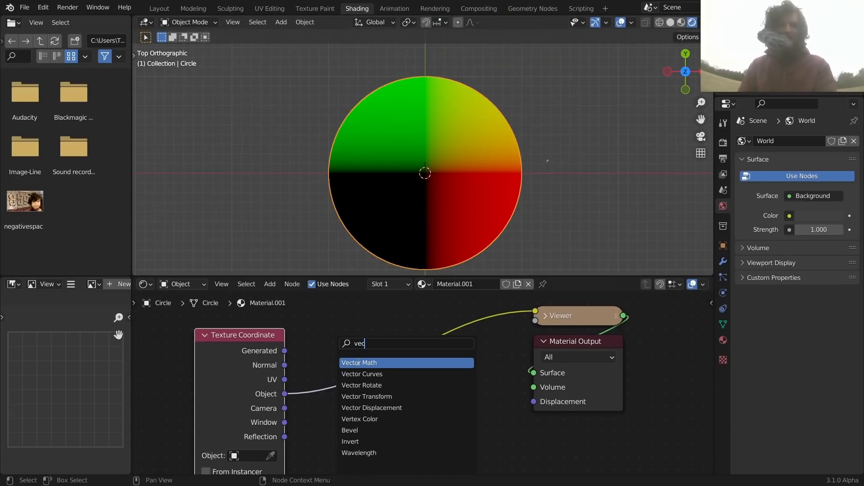
pyautogui.click(359, 363)
pyautogui.click(370, 351)
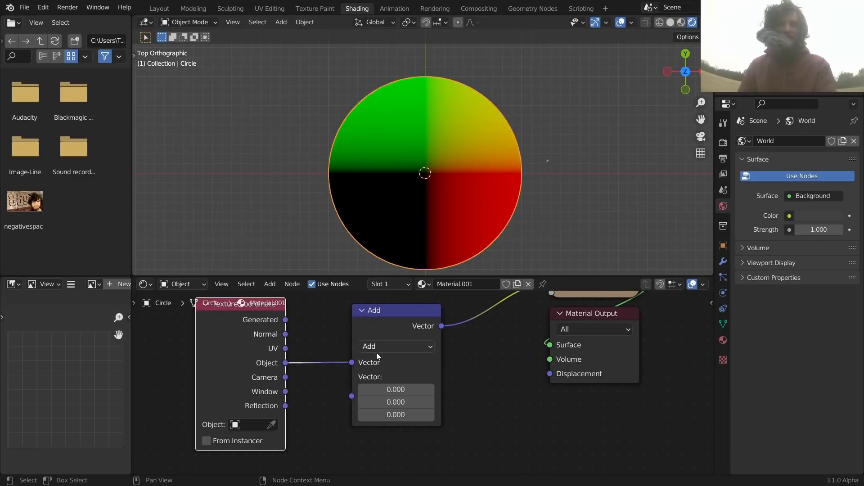
# - Set the Vector Math node's operation to Distance and preview its Value output on the disc
pyautogui.click(374, 352)
pyautogui.click(379, 166)
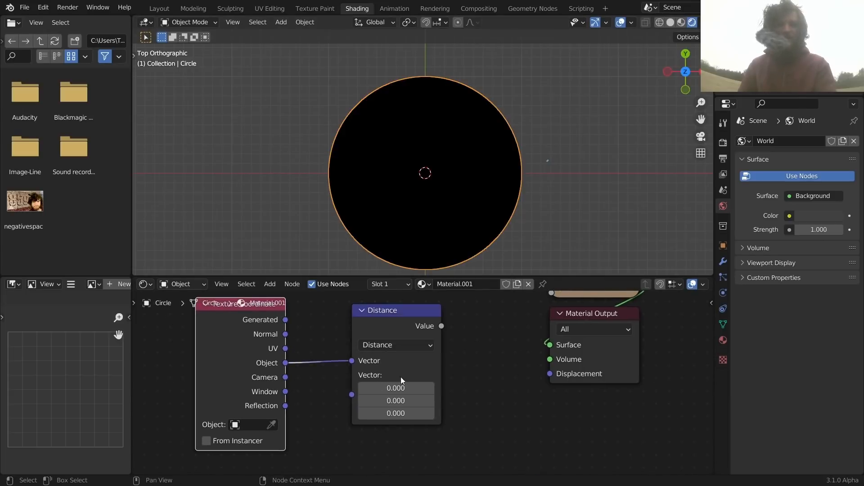
pyautogui.keyDown('ctrl'); pyautogui.keyDown('shift'); pyautogui.click(397, 315); pyautogui.keyUp('shift'); pyautogui.keyUp('ctrl')
pyautogui.scroll(-2, 406, 326)
pyautogui.moveTo(245, 390); pyautogui.dragTo(286, 351)
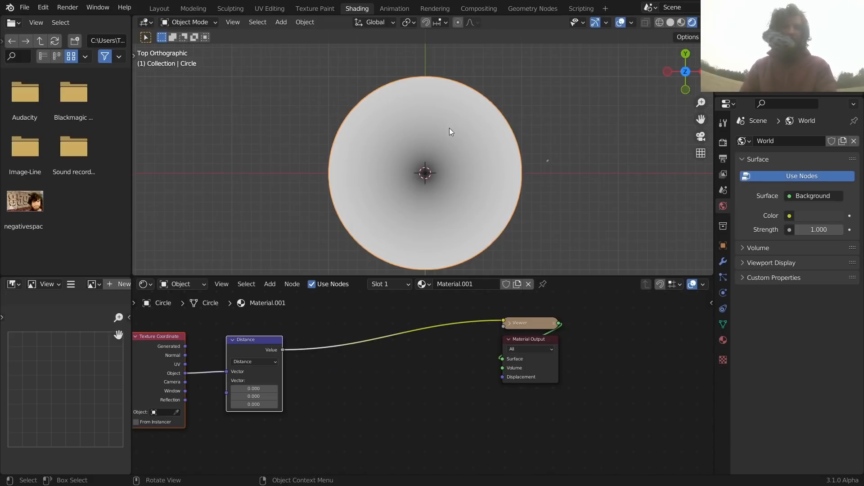
# - Try shifting the X component of the Distance node's second vector, and undo the change
pyautogui.moveTo(254, 388); pyautogui.dragTo(297, 395)
pyautogui.hotkey('ctrl', 'z')
# - Insert a Math node on the link between the Distance node's Value output and the Viewer
pyautogui.scroll(3, 329, 360)
pyautogui.moveTo(277, 308); pyautogui.dragTo(317, 323, button='middle')
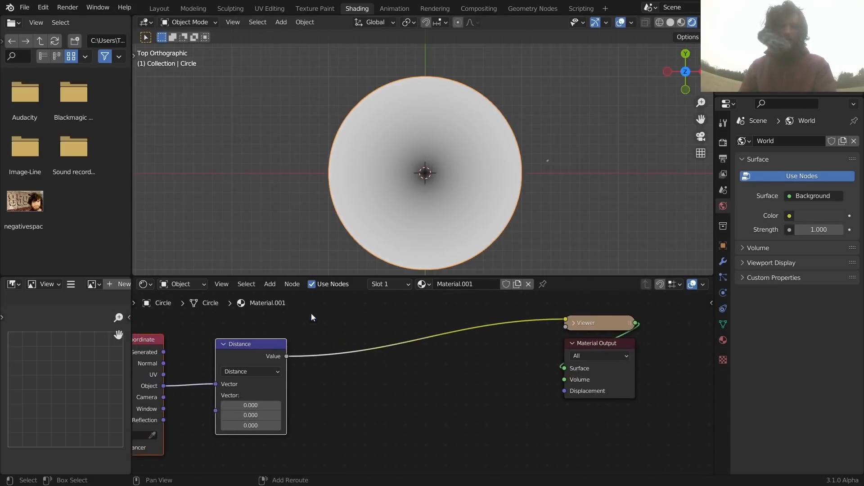
pyautogui.hotkey('shift', 'a')
pyautogui.click(311, 312)
pyautogui.write('add')
pyautogui.press('Return')
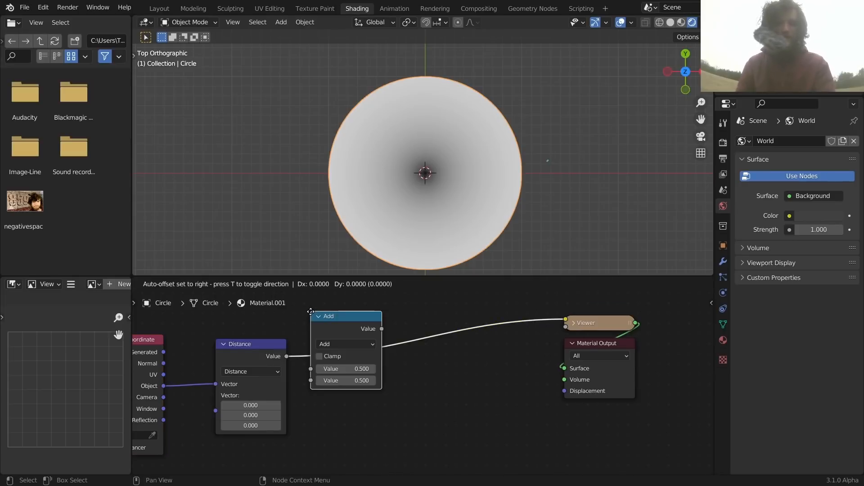
pyautogui.click(327, 312)
# - Set the Math node's operation to Greater Than with a threshold of 0.5
pyautogui.click(350, 344)
pyautogui.press('g')
pyautogui.moveTo(361, 380)
pyautogui.keyDown('shift'); pyautogui.mouseDown()
pyautogui.moveTo(405, 381)
pyautogui.moveTo(365, 381)
pyautogui.mouseUp(); pyautogui.keyUp('shift')
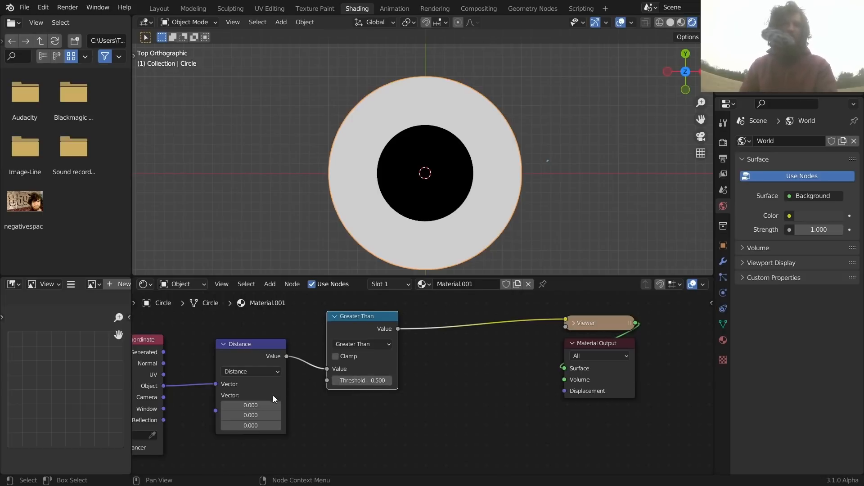
# - Offset the black circle along X by setting the Distance node's second vector X value to about 0.52
pyautogui.moveTo(272, 395); pyautogui.dragTo(336, 377, button='middle')
pyautogui.scroll(2, 342, 378)
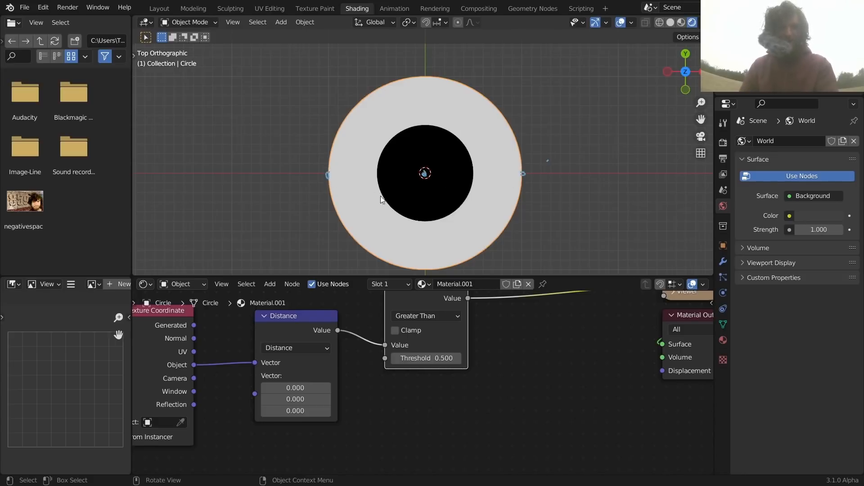
pyautogui.scroll(1, 474, 187)
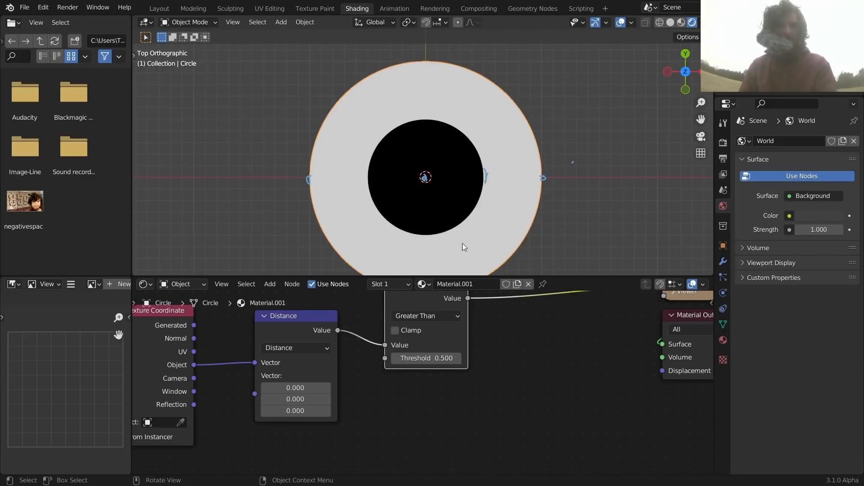
pyautogui.moveTo(293, 388); pyautogui.dragTo(347, 387)
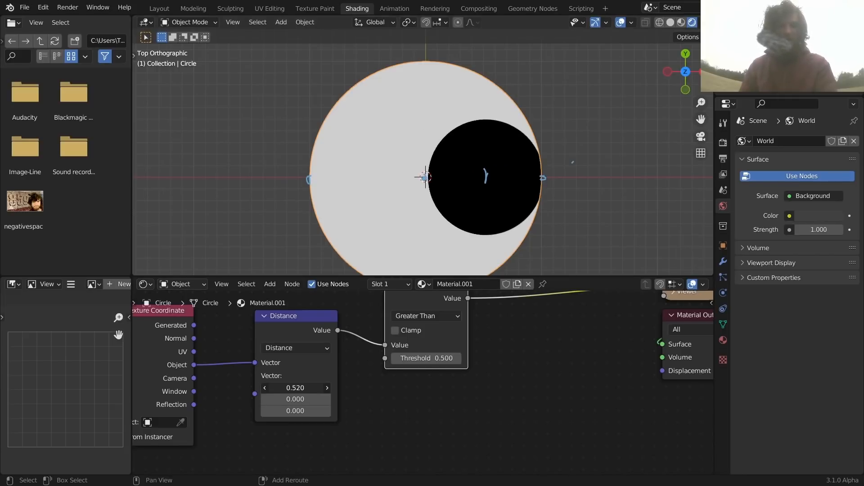
# - Set the X value of the Distance node's second vector to 0.5
pyautogui.write('.5')
pyautogui.press('Return')
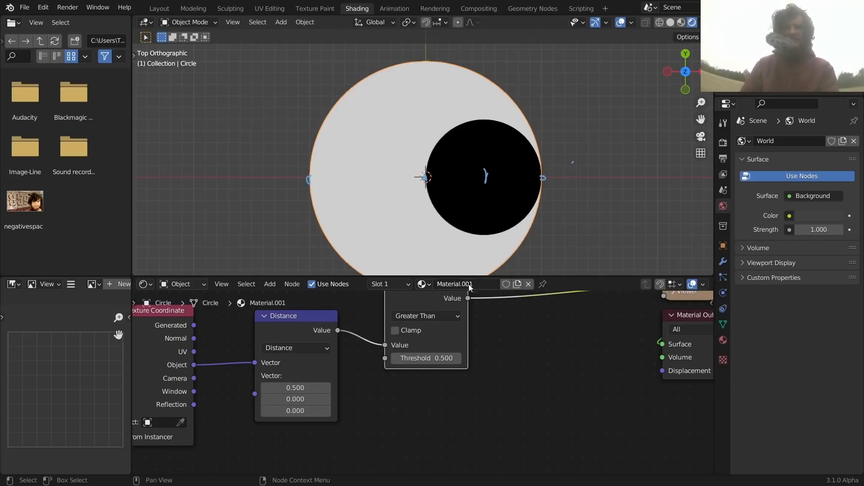
# - Try a larger threshold on the Greater Than node, and undo the change
pyautogui.keyDown('shift'); pyautogui.moveTo(451, 356); pyautogui.dragTo(474, 356); pyautogui.keyUp('shift')
pyautogui.hotkey('ctrl', 'z')
pyautogui.click(451, 355)
pyautogui.write('1')
pyautogui.press('Return')
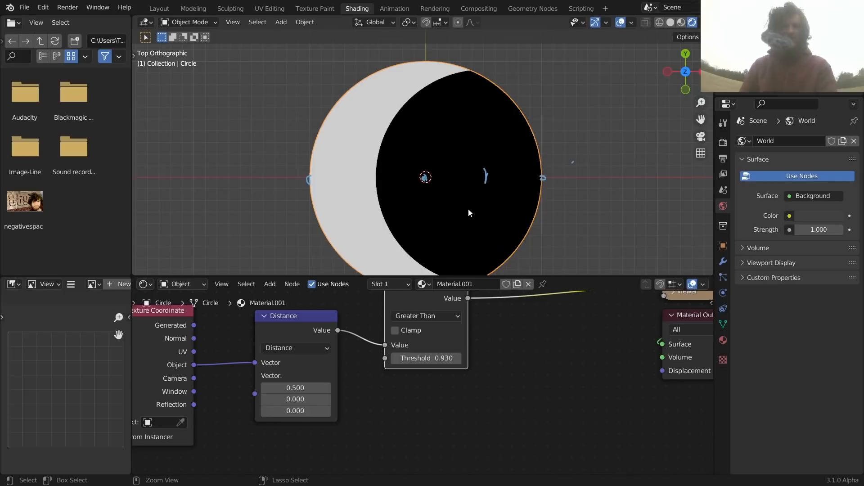
pyautogui.hotkey('ctrl', 'z')
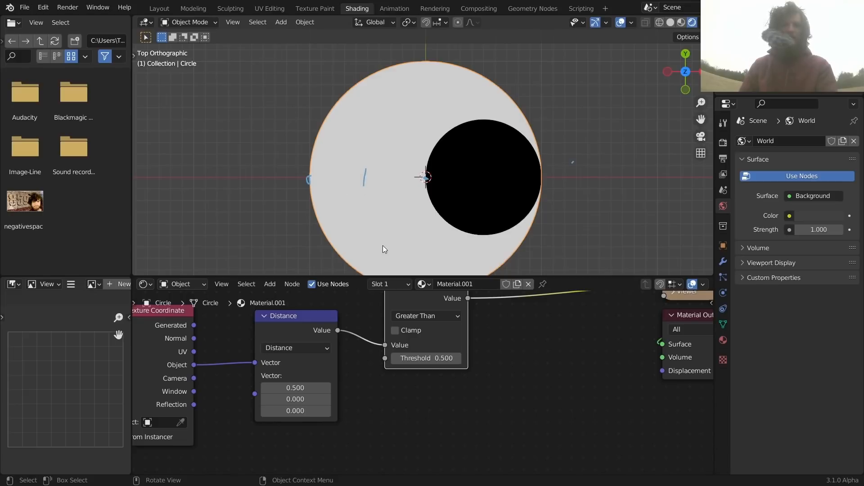
# - Duplicate the Greater Than and Distance nodes, placing each copy below its original
pyautogui.scroll(-2, 383, 333)
pyautogui.moveTo(341, 350); pyautogui.dragTo(341, 329)
pyautogui.click(419, 328)
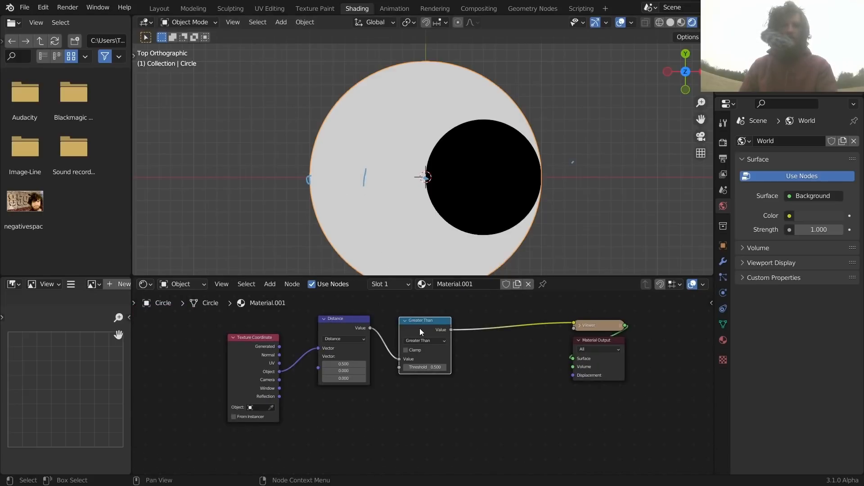
pyautogui.hotkey('shift', 'd')
pyautogui.click(418, 391)
pyautogui.moveTo(383, 359)
pyautogui.keyDown('alt'); pyautogui.mouseDown(button='right')
pyautogui.moveTo(418, 398)
pyautogui.moveTo(425, 392)
pyautogui.moveTo(375, 367)
pyautogui.mouseUp(button='right'); pyautogui.keyUp('alt')
pyautogui.click(344, 328)
pyautogui.hotkey('shift', 'd')
pyautogui.click(344, 416)
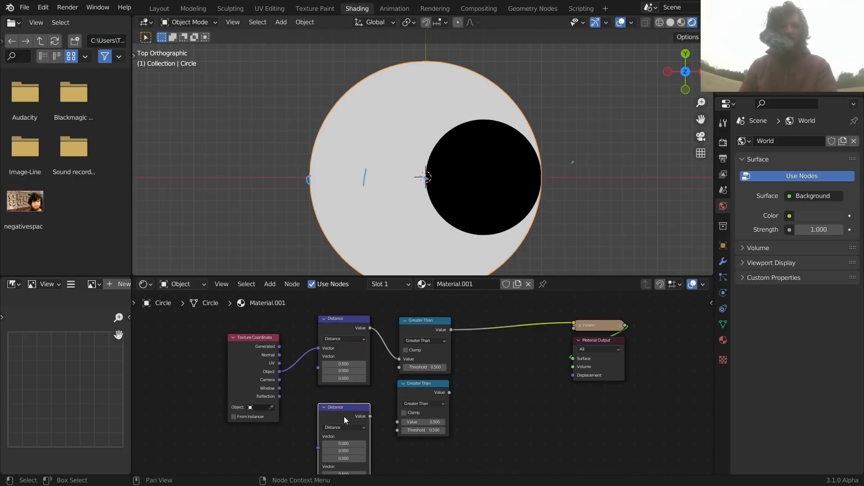
# - Branch the Object coordinates through a reroute into the duplicate Distance node, and link its Value output to the duplicate Greater Than node
pyautogui.moveTo(296, 379)
pyautogui.keyDown('shift'); pyautogui.mouseDown(button='right')
pyautogui.moveTo(289, 346)
pyautogui.moveTo(340, 428)
pyautogui.mouseUp(button='right'); pyautogui.keyUp('shift')
pyautogui.keyDown('alt'); pyautogui.moveTo(348, 425); pyautogui.dragTo(428, 408, button='right'); pyautogui.keyUp('alt')
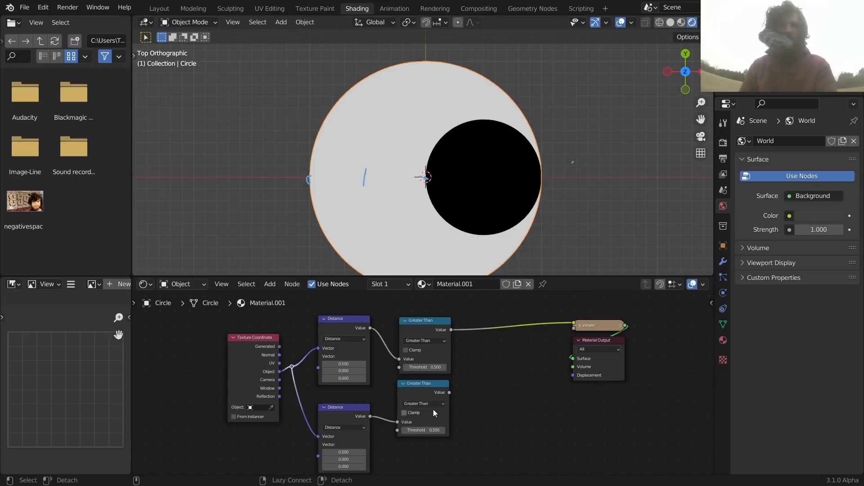
# - Preview the duplicate Greater Than node and set the duplicate Distance node's second vector X value to -0.5
pyautogui.keyDown('ctrl'); pyautogui.keyDown('shift'); pyautogui.click(422, 390); pyautogui.keyUp('shift'); pyautogui.keyUp('ctrl')
pyautogui.scroll(2, 424, 396)
pyautogui.moveTo(435, 382); pyautogui.dragTo(451, 362, button='middle')
pyautogui.moveTo(365, 435)
pyautogui.mouseDown()
pyautogui.moveTo(333, 435)
pyautogui.moveTo(369, 439)
pyautogui.mouseUp()
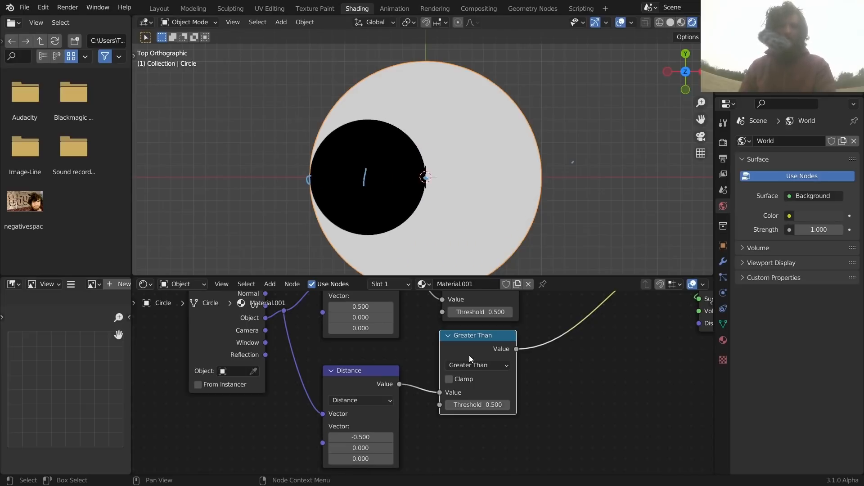
# - Compare the two offset circle masks by previewing each Greater Than node in turn
pyautogui.scroll(-4, 479, 361)
pyautogui.keyDown('ctrl'); pyautogui.keyDown('shift'); pyautogui.click(442, 339); pyautogui.keyUp('shift'); pyautogui.keyUp('ctrl')
pyautogui.keyDown('ctrl'); pyautogui.keyDown('shift'); pyautogui.click(450, 394); pyautogui.keyUp('shift'); pyautogui.keyUp('ctrl')
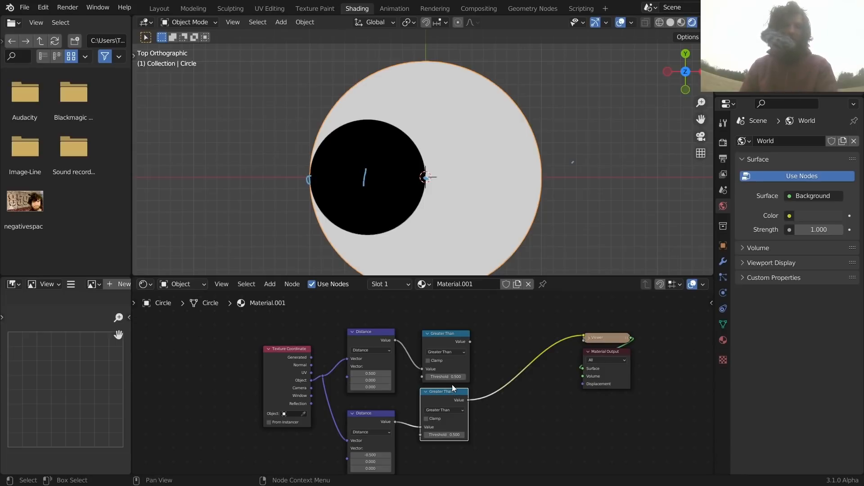
pyautogui.keyDown('ctrl'); pyautogui.keyDown('shift'); pyautogui.click(442, 335); pyautogui.keyUp('shift'); pyautogui.keyUp('ctrl')
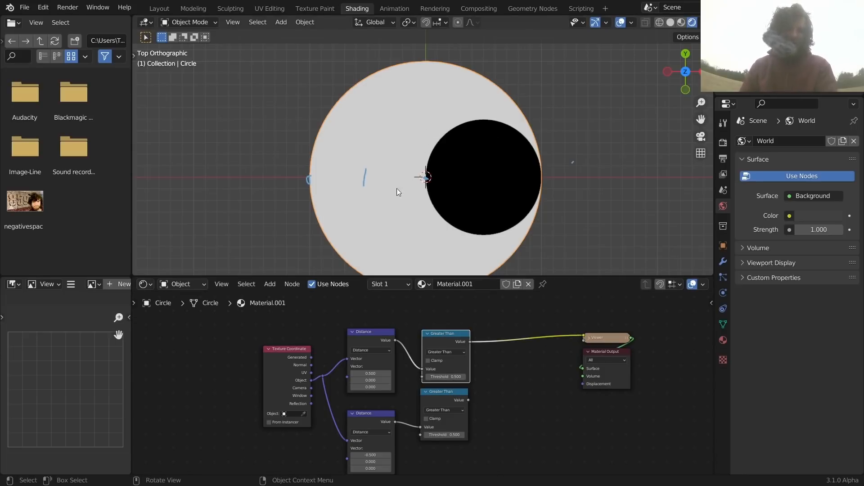
# - Move the Texture Coordinate node away from the Distance nodes and add a Separate XYZ node above the link
pyautogui.moveTo(297, 365); pyautogui.dragTo(216, 357)
pyautogui.moveTo(255, 311); pyautogui.dragTo(301, 341, button='middle')
pyautogui.hotkey('shift', 'a')
pyautogui.write('sse')
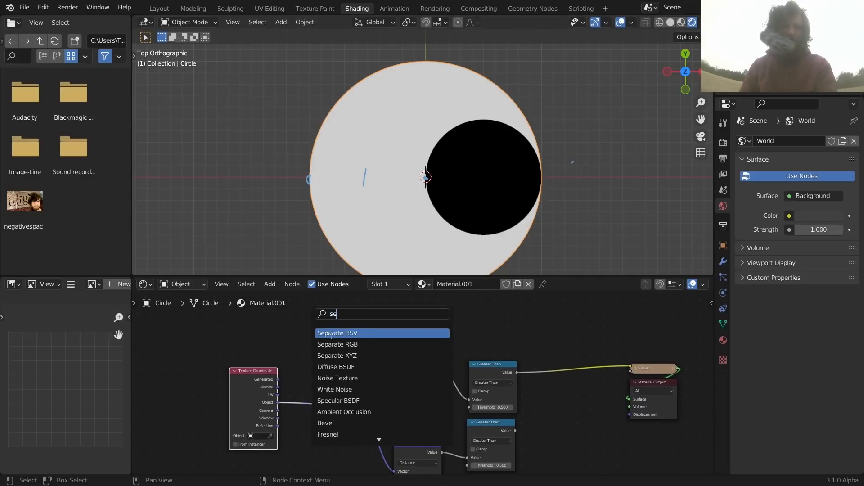
pyautogui.press('Down')
pyautogui.press('Down')
pyautogui.press('Return')
pyautogui.click(327, 313)
# - Link the Object coordinates to the Separate XYZ node's Vector input and preview its Y output
pyautogui.keyDown('alt'); pyautogui.moveTo(366, 406); pyautogui.dragTo(329, 357, button='right'); pyautogui.keyUp('alt')
pyautogui.scroll(2, 358, 338)
pyautogui.moveTo(360, 337); pyautogui.dragTo(342, 357, button='middle')
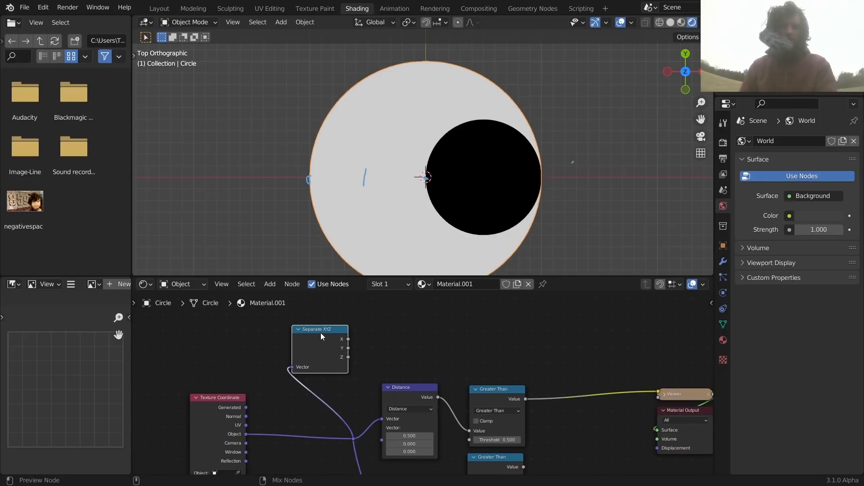
pyautogui.keyDown('ctrl'); pyautogui.keyDown('shift'); pyautogui.click(320, 333); pyautogui.keyUp('shift'); pyautogui.keyUp('ctrl')
pyautogui.keyDown('ctrl'); pyautogui.keyDown('shift'); pyautogui.click(321, 333); pyautogui.keyUp('shift'); pyautogui.keyUp('ctrl')
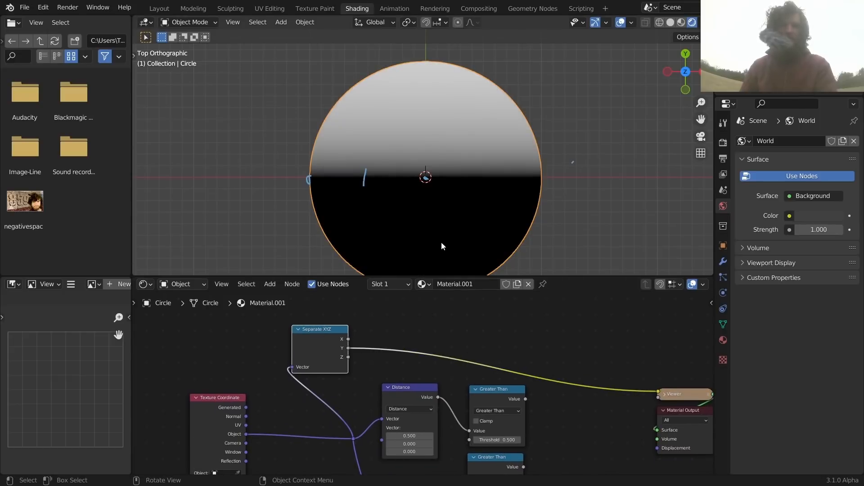
# - Duplicate a Greater Than node onto the link between the Y output and the Viewer, with its threshold set to 0
pyautogui.scroll(2, 423, 353)
pyautogui.click(512, 391)
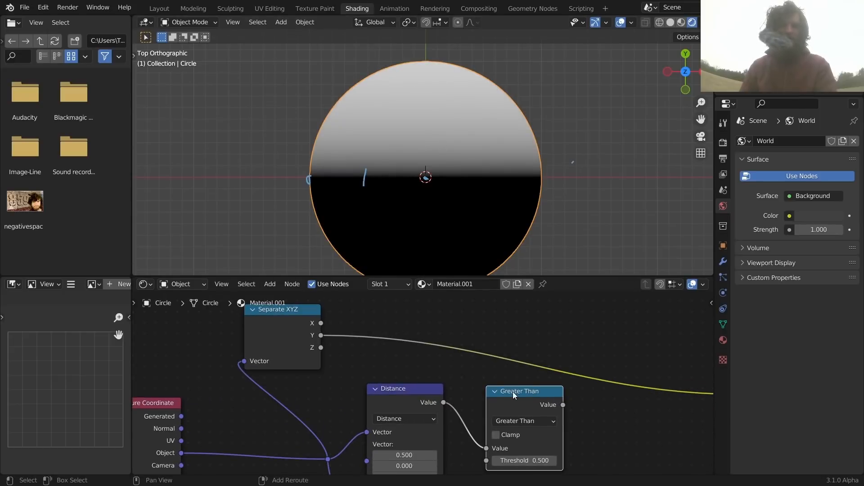
pyautogui.hotkey('shift', 'd')
pyautogui.click(391, 293)
pyautogui.click(413, 363)
pyautogui.write('0')
pyautogui.press('Return')
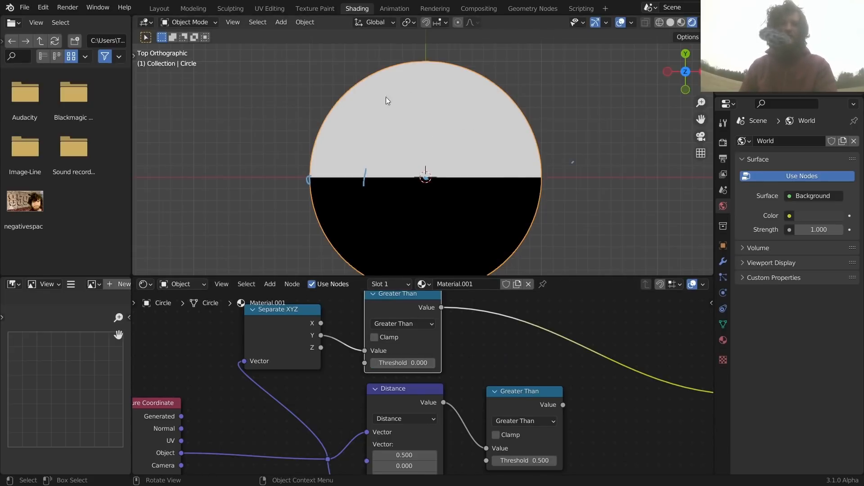
# - Compare the upper circle mask with the half-and-half Y mask by previewing their Greater Than nodes
pyautogui.scroll(-2, 498, 325)
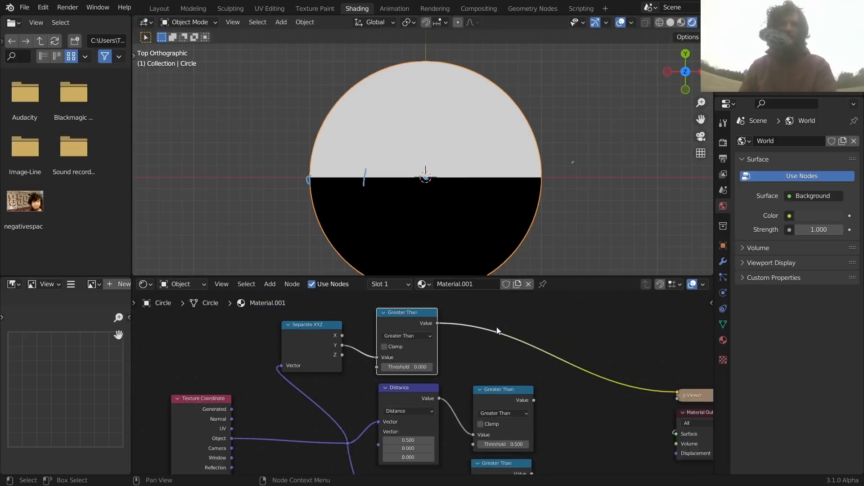
pyautogui.keyDown('ctrl'); pyautogui.keyDown('shift'); pyautogui.click(500, 395); pyautogui.keyUp('shift'); pyautogui.keyUp('ctrl')
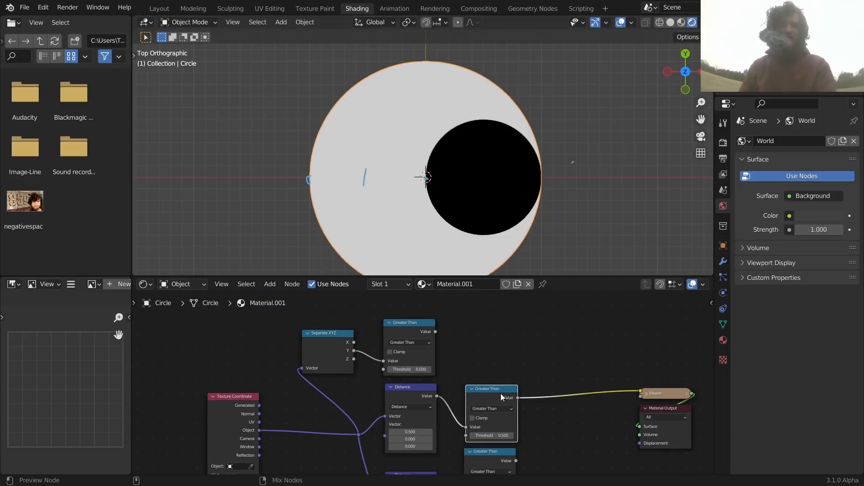
pyautogui.keyDown('ctrl'); pyautogui.keyDown('shift'); pyautogui.click(414, 333); pyautogui.keyUp('shift'); pyautogui.keyUp('ctrl')
pyautogui.scroll(1, 470, 343)
pyautogui.scroll(1, 471, 343)
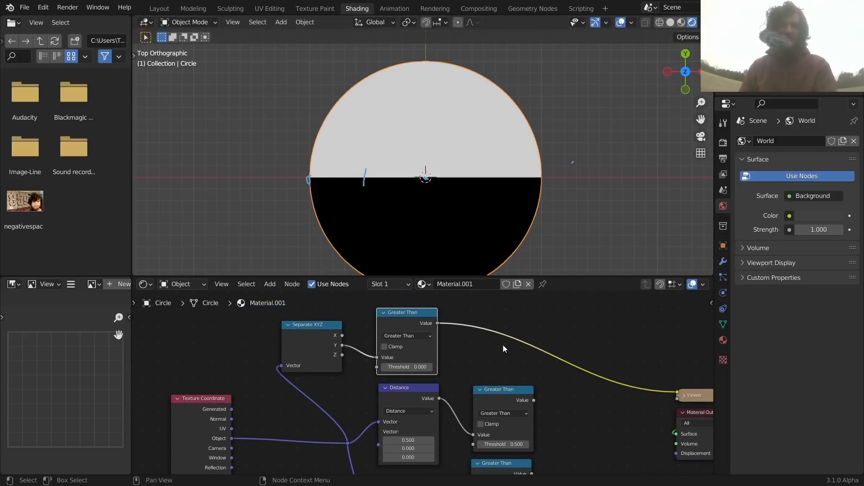
# - Rearrange the nodes, moving the Y mask's Greater Than node, the Viewer and the Material Output farther along to free space
pyautogui.moveTo(505, 344); pyautogui.dragTo(403, 334, button='middle')
pyautogui.moveTo(324, 313); pyautogui.dragTo(480, 314)
pyautogui.scroll(-2, 497, 344)
pyautogui.moveTo(569, 400); pyautogui.dragTo(522, 353)
pyautogui.press('g')
pyautogui.click(605, 363)
pyautogui.moveTo(456, 328); pyautogui.dragTo(493, 335)
pyautogui.scroll(2, 497, 382)
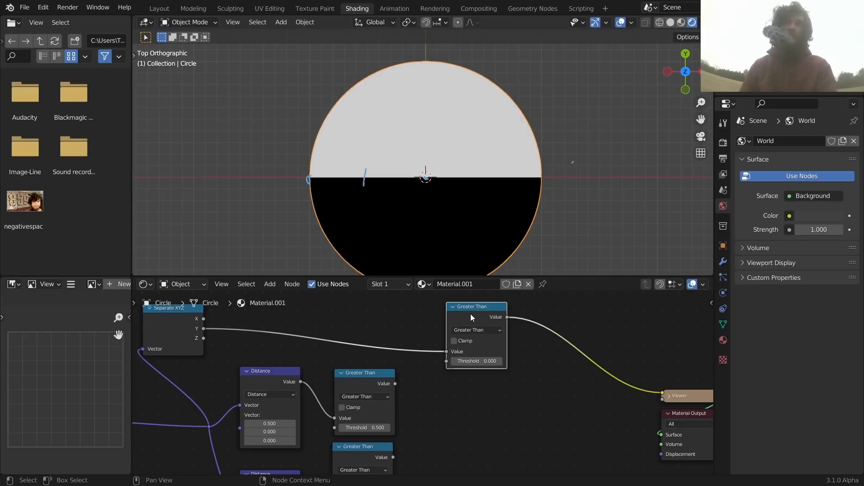
pyautogui.moveTo(470, 314); pyautogui.dragTo(466, 315)
# - Duplicate the Y mask's Greater Than node after it as a Multiply node, and link the upper circle mask to its second Value
pyautogui.keyDown('ctrl'); pyautogui.keyDown('shift'); pyautogui.click(366, 383); pyautogui.keyUp('shift'); pyautogui.keyUp('ctrl')
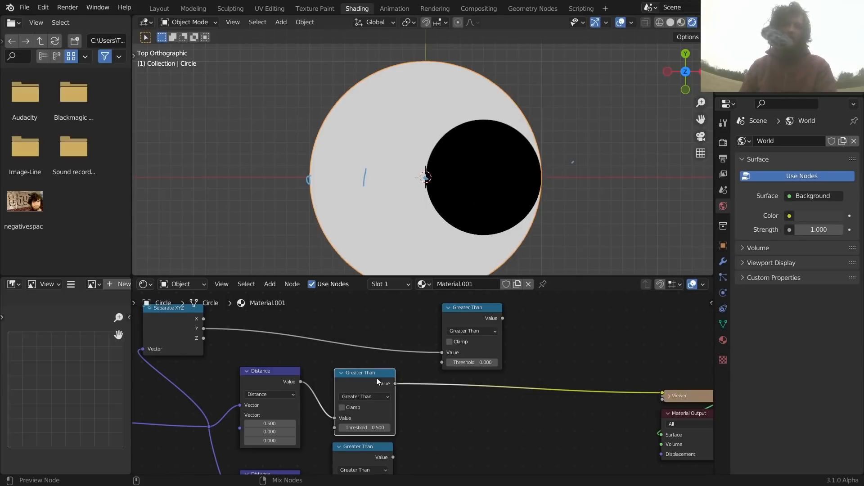
pyautogui.keyDown('ctrl'); pyautogui.keyDown('shift'); pyautogui.click(465, 310); pyautogui.keyUp('shift'); pyautogui.keyUp('ctrl')
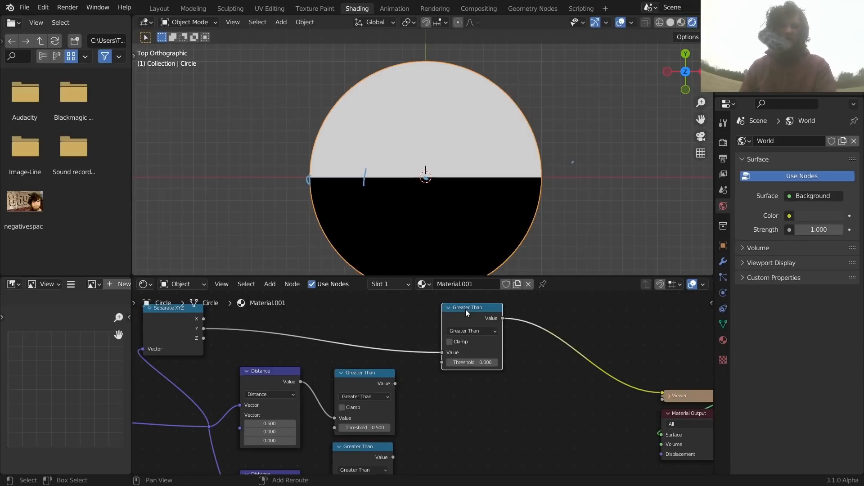
pyautogui.hotkey('shift', 'd')
pyautogui.click(561, 311)
pyautogui.click(550, 336)
pyautogui.press('m')
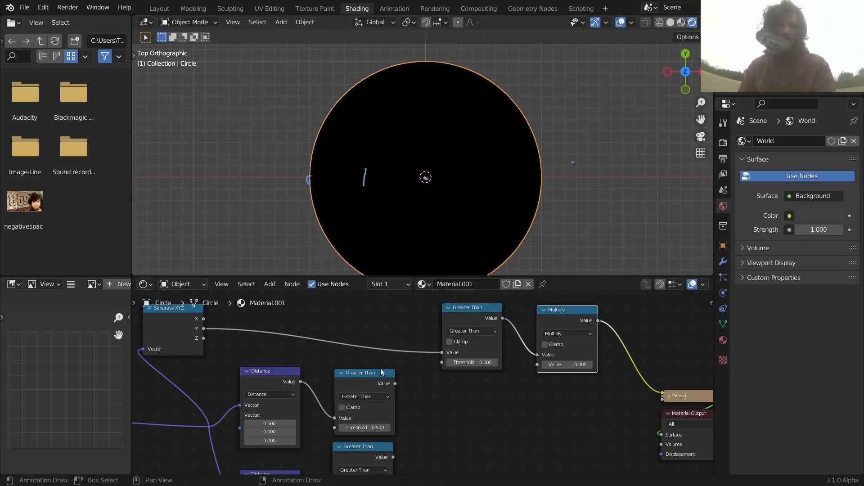
pyautogui.keyDown('alt'); pyautogui.moveTo(374, 387); pyautogui.dragTo(565, 355, button='right'); pyautogui.keyUp('alt')
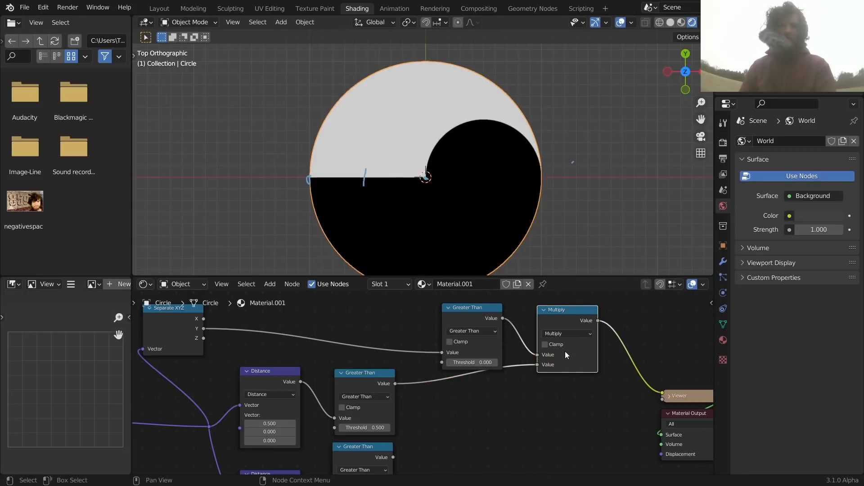
# - Preview the Y mask, the upper circle mask and the Multiply node in turn to compare them
pyautogui.keyDown('ctrl'); pyautogui.keyDown('shift'); pyautogui.click(470, 316); pyautogui.keyUp('shift'); pyautogui.keyUp('ctrl')
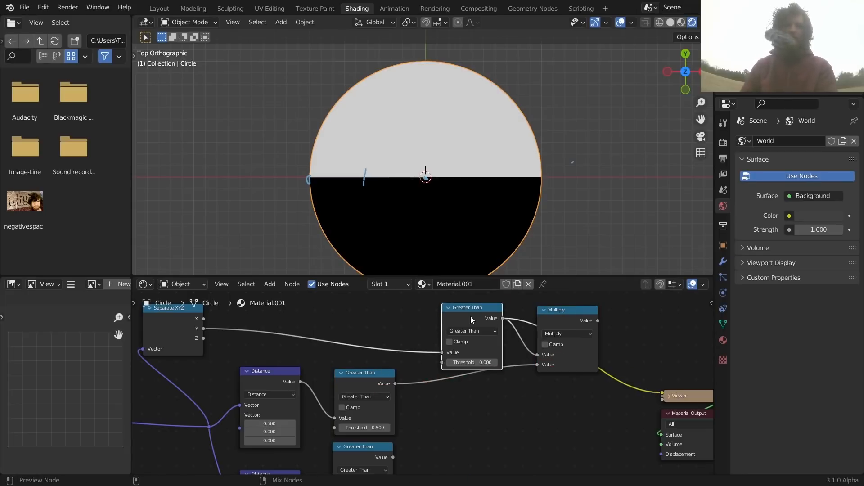
pyautogui.keyDown('ctrl'); pyautogui.keyDown('shift'); pyautogui.click(363, 372); pyautogui.keyUp('shift'); pyautogui.keyUp('ctrl')
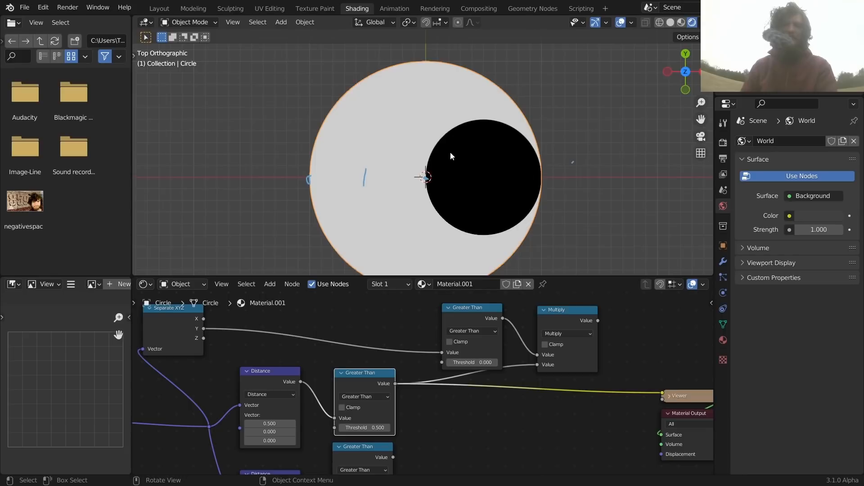
pyautogui.keyDown('ctrl'); pyautogui.keyDown('shift'); pyautogui.click(572, 320); pyautogui.keyUp('shift'); pyautogui.keyUp('ctrl')
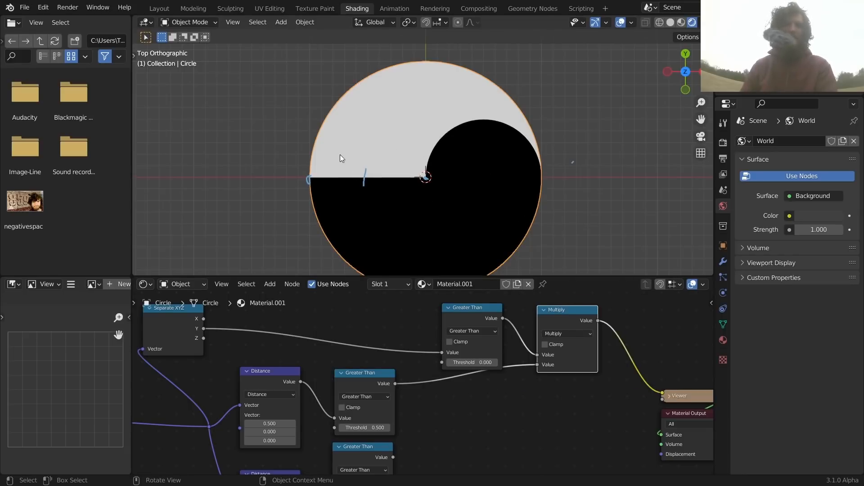
# - Preview the lower circle mask's Greater Than node and change its operation to Less Than
pyautogui.moveTo(384, 433); pyautogui.dragTo(388, 384, button='middle')
pyautogui.keyDown('ctrl'); pyautogui.keyDown('shift'); pyautogui.click(373, 401); pyautogui.keyUp('shift'); pyautogui.keyUp('ctrl')
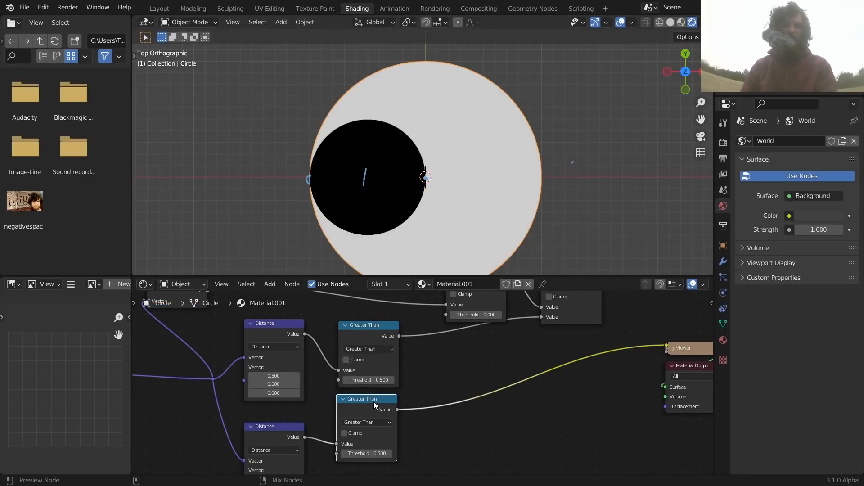
pyautogui.click(373, 422)
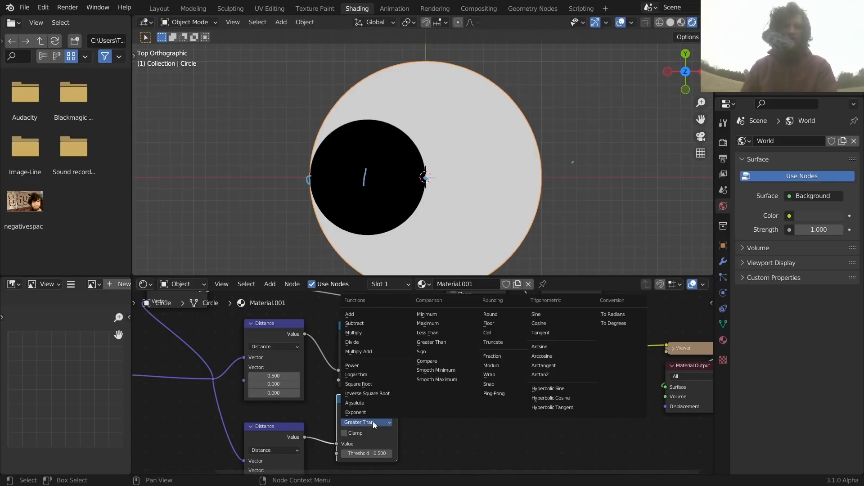
pyautogui.click(429, 337)
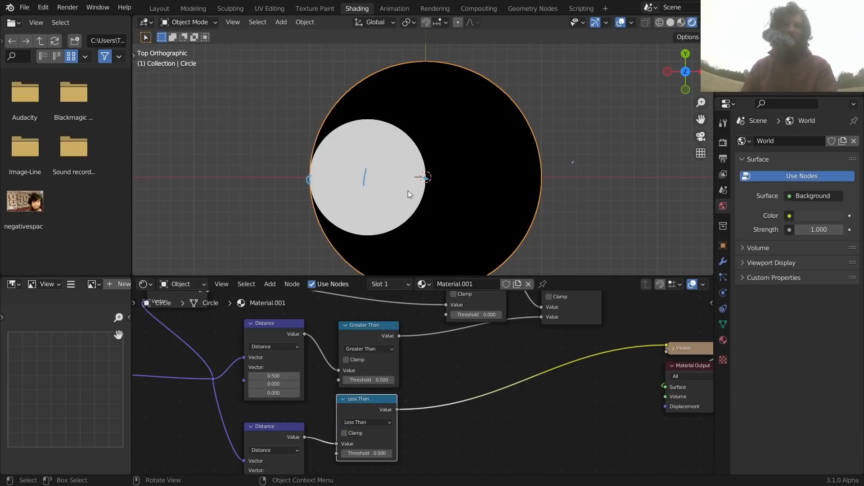
# - Preview the Multiply node, reposition it, and duplicate it onto its link to the Viewer
pyautogui.moveTo(422, 317); pyautogui.dragTo(371, 369, button='middle')
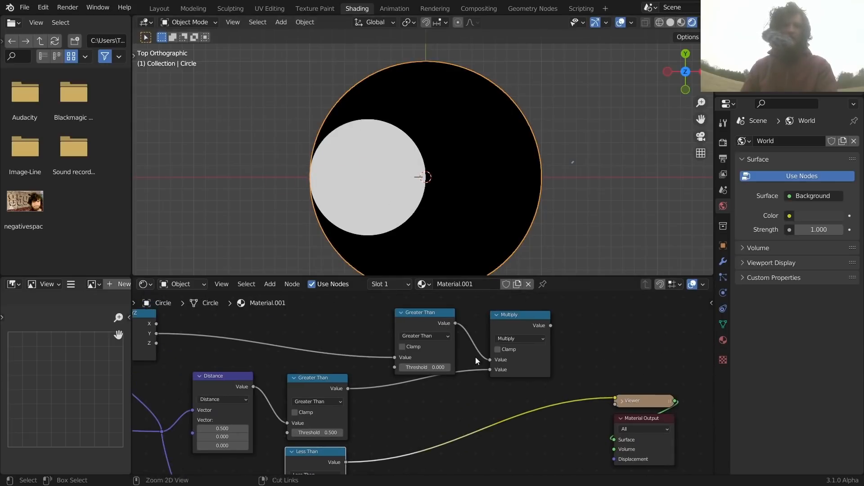
pyautogui.keyDown('ctrl'); pyautogui.keyDown('shift'); pyautogui.click(516, 324); pyautogui.keyUp('shift'); pyautogui.keyUp('ctrl')
pyautogui.moveTo(516, 324); pyautogui.dragTo(501, 351)
pyautogui.moveTo(521, 360); pyautogui.dragTo(445, 347, button='middle')
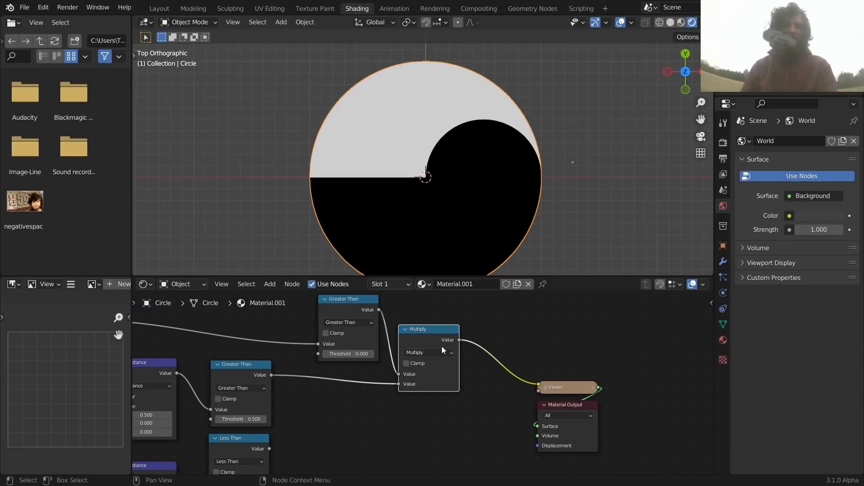
pyautogui.hotkey('shift', 'd')
pyautogui.click(514, 349)
# - Link the Less Than node's Value to the duplicate Multiply node's second input, and change that node's operation to Add
pyautogui.moveTo(393, 380); pyautogui.dragTo(498, 341, button='middle')
pyautogui.keyDown('alt'); pyautogui.moveTo(347, 414); pyautogui.dragTo(621, 343, button='right'); pyautogui.keyUp('alt')
pyautogui.moveTo(620, 344); pyautogui.dragTo(465, 356, button='middle')
pyautogui.click(478, 334)
pyautogui.click(478, 334)
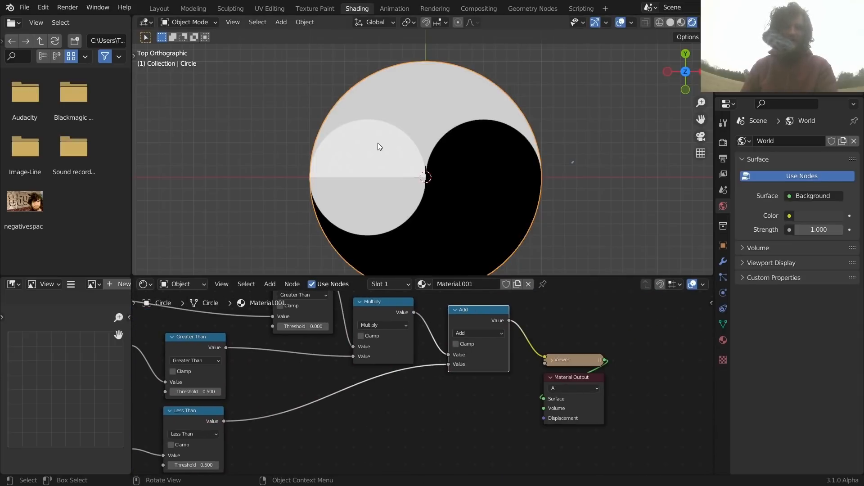
# - Try clamping the Add node's result, and turn Clamp off again
pyautogui.scroll(3, 344, 174)
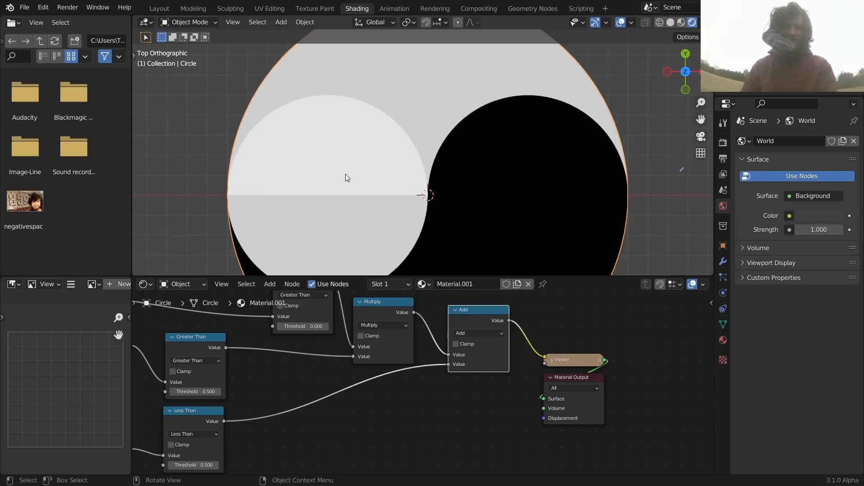
pyautogui.click(458, 346)
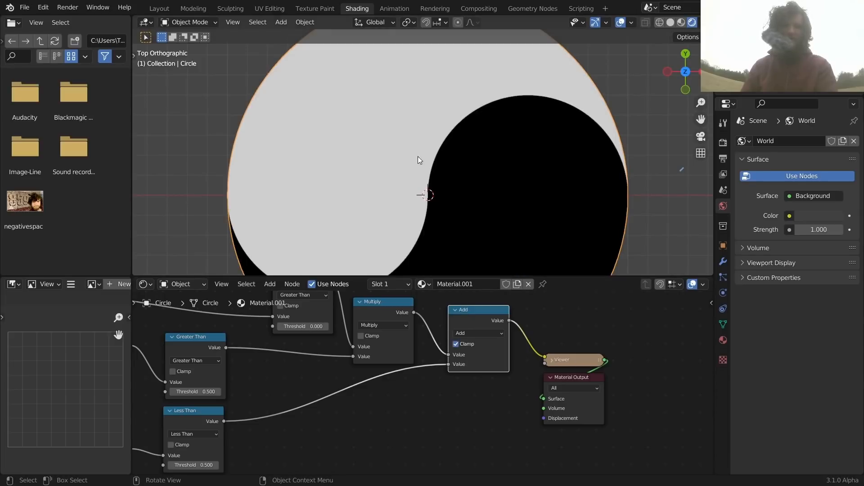
pyautogui.scroll(-5, 420, 179)
pyautogui.click(456, 345)
# - Change the Add node's operation to Maximum
pyautogui.scroll(2, 462, 344)
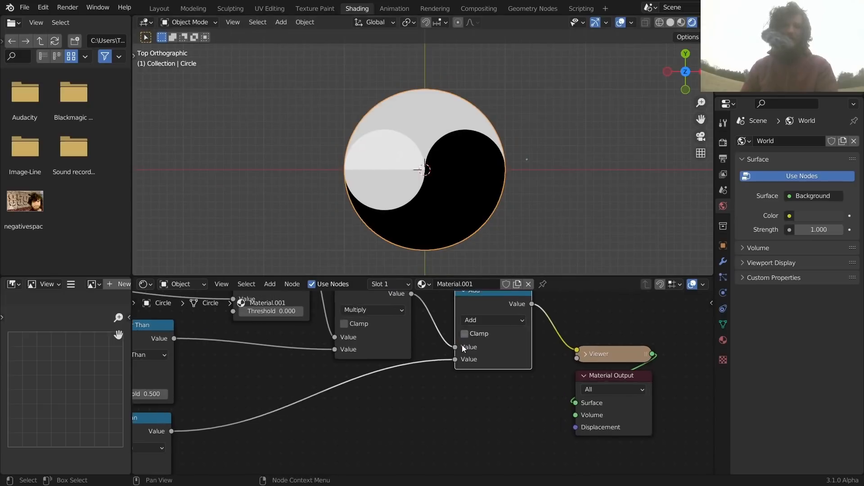
pyautogui.click(480, 320)
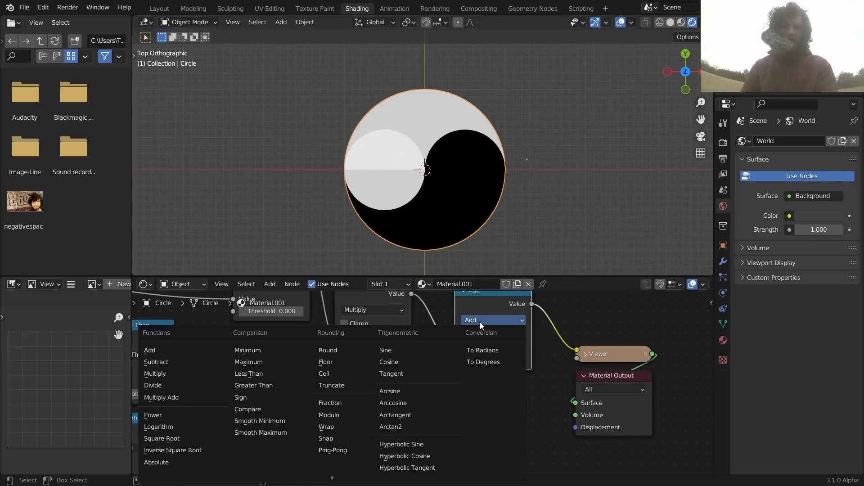
pyautogui.click(272, 362)
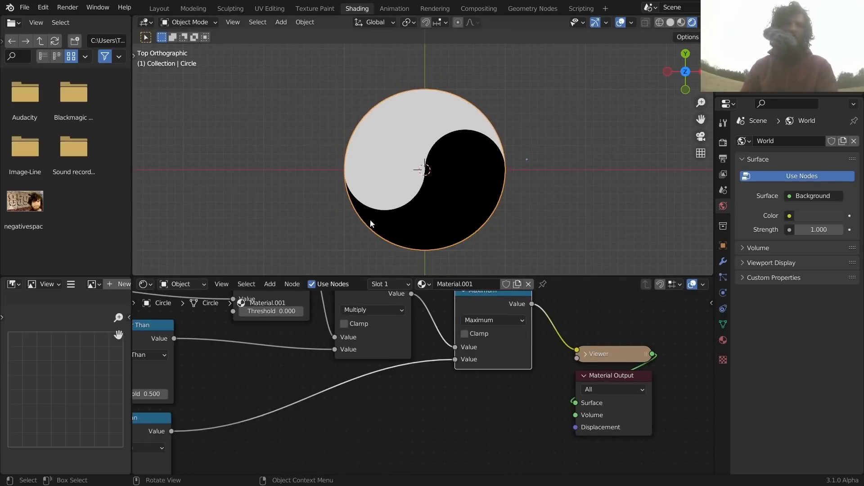
# - Sketch freehand annotation strokes over the yin-yang's curves, and erase the annotation
pyautogui.scroll(-1, 431, 140)
pyautogui.scroll(-1, 428, 164)
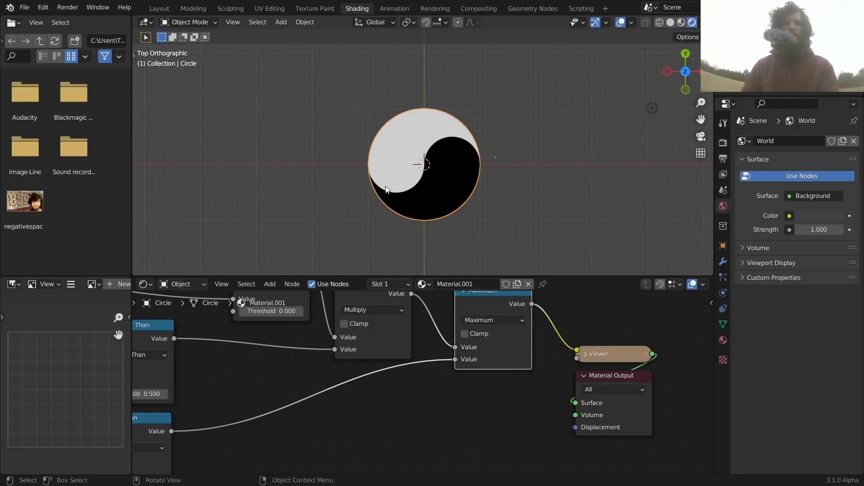
pyautogui.scroll(3, 430, 145)
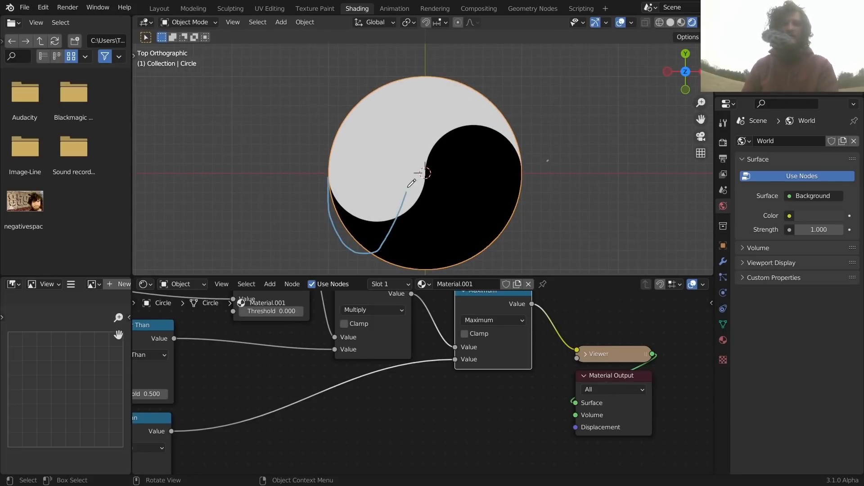
pyautogui.moveTo(477, 133); pyautogui.dragTo(509, 182)
pyautogui.moveTo(416, 173)
pyautogui.mouseDown(button='right')
pyautogui.moveTo(439, 161)
pyautogui.moveTo(343, 234)
pyautogui.moveTo(396, 233)
pyautogui.moveTo(378, 174)
pyautogui.mouseUp(button='right')
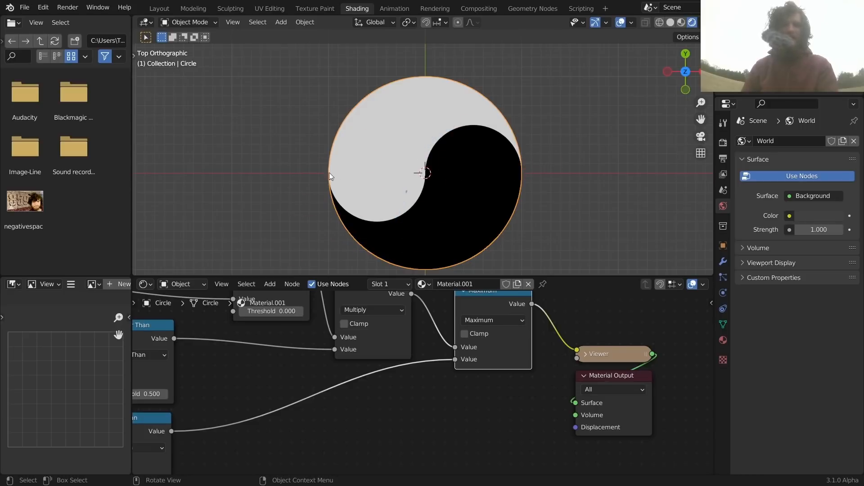
# - Move the circle masks' Greater Than and Less Than nodes away from the Distance nodes to make room between them
pyautogui.scroll(-6, 382, 350)
pyautogui.moveTo(280, 365); pyautogui.dragTo(443, 302, button='middle')
pyautogui.scroll(3, 348, 344)
pyautogui.moveTo(342, 343); pyautogui.dragTo(328, 360, button='middle')
pyautogui.moveTo(476, 404); pyautogui.dragTo(393, 318)
pyautogui.press('g')
pyautogui.click(500, 337)
# - Add a Value node beside the Distance nodes and link it to the Threshold inputs of the circle masks' Greater Than and Less Than nodes
pyautogui.hotkey('shift', 'a')
pyautogui.click(399, 313)
pyautogui.write('va')
pyautogui.press('Return')
pyautogui.click(353, 352)
pyautogui.keyDown('alt'); pyautogui.moveTo(376, 352); pyautogui.dragTo(507, 426, button='right'); pyautogui.keyUp('alt')
# - Set the Value node to 0.5 after trying a larger value, and undo a trial edit of the lower Distance node's vector
pyautogui.keyDown('shift'); pyautogui.moveTo(374, 359); pyautogui.dragTo(414, 360); pyautogui.keyUp('shift')
pyautogui.click(375, 359)
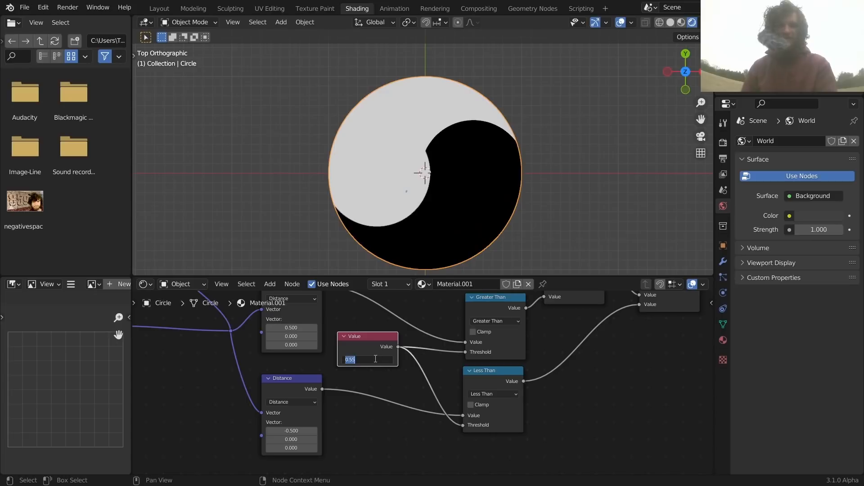
pyautogui.write('.5')
pyautogui.press('Return')
pyautogui.moveTo(312, 429); pyautogui.dragTo(325, 429)
pyautogui.hotkey('ctrl', 'z')
# - Preview the upper and lower Distance nodes, ending on the upper one
pyautogui.scroll(-7, 508, 385)
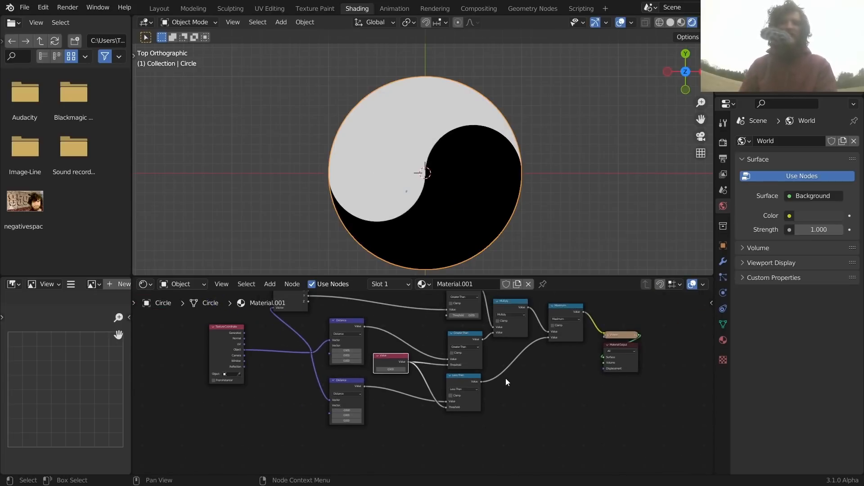
pyautogui.scroll(-1, 506, 378)
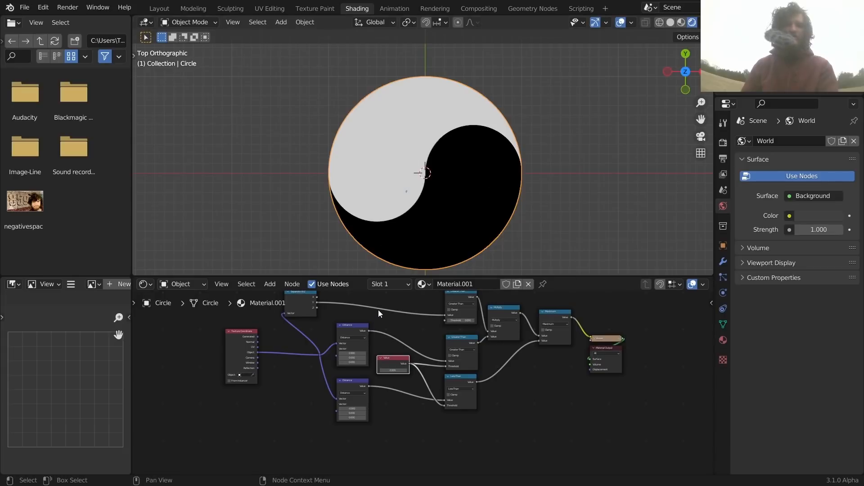
pyautogui.scroll(1, 367, 322)
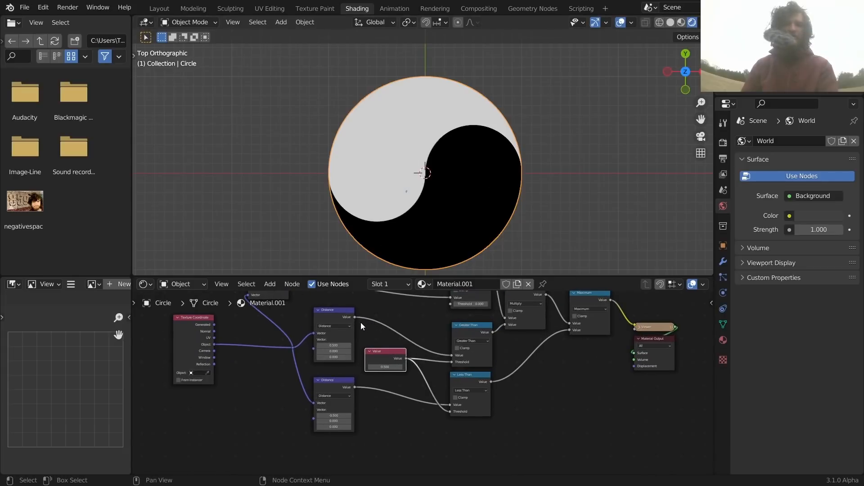
pyautogui.keyDown('ctrl'); pyautogui.keyDown('shift'); pyautogui.click(334, 314); pyautogui.keyUp('shift'); pyautogui.keyUp('ctrl')
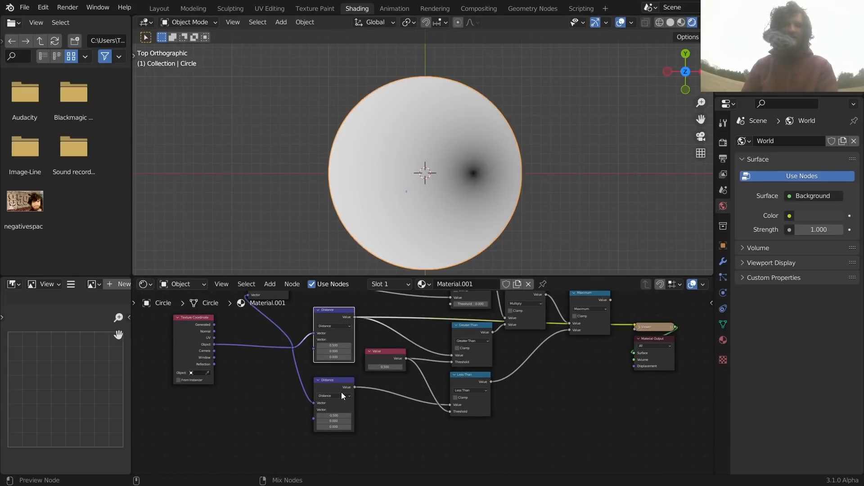
pyautogui.keyDown('ctrl'); pyautogui.keyDown('shift'); pyautogui.click(337, 380); pyautogui.keyUp('shift'); pyautogui.keyUp('ctrl')
pyautogui.keyDown('ctrl'); pyautogui.keyDown('shift'); pyautogui.click(334, 312); pyautogui.keyUp('shift'); pyautogui.keyUp('ctrl')
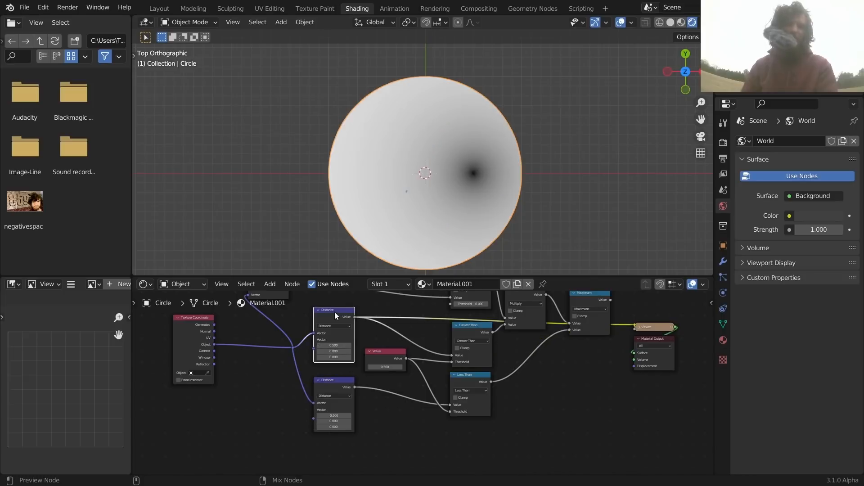
# - Duplicate the circle's Greater Than node below the Less Than node, link the upper Distance node to its Value input, and preview it
pyautogui.moveTo(502, 351); pyautogui.dragTo(497, 345, button='middle')
pyautogui.click(468, 321)
pyautogui.hotkey('shift', 'd')
pyautogui.click(517, 417)
pyautogui.keyDown('alt'); pyautogui.moveTo(316, 317); pyautogui.dragTo(484, 413, button='right'); pyautogui.keyUp('alt')
pyautogui.hotkey('ctrl', 'z')
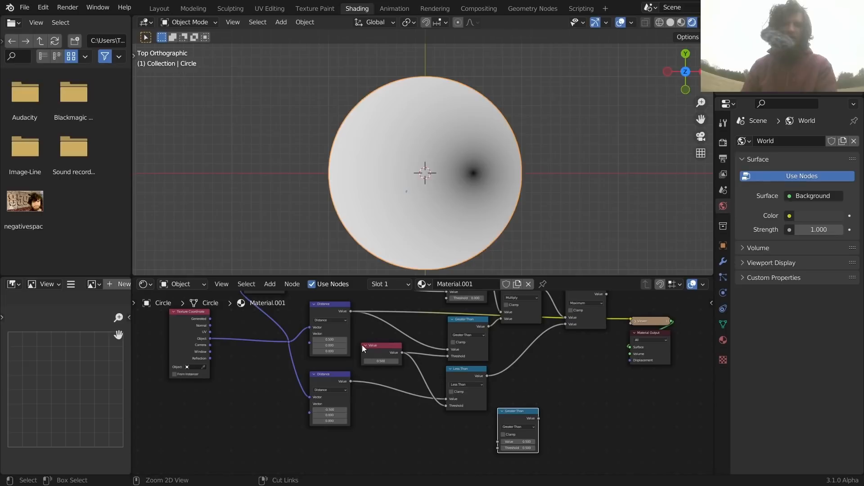
pyautogui.keyDown('alt'); pyautogui.moveTo(336, 314); pyautogui.dragTo(508, 421, button='right'); pyautogui.keyUp('alt')
pyautogui.moveTo(509, 421); pyautogui.dragTo(463, 430)
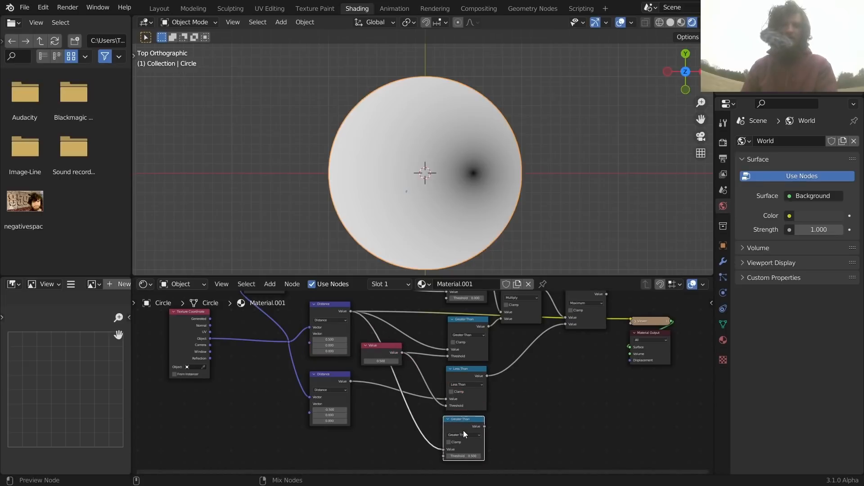
pyautogui.keyDown('ctrl'); pyautogui.keyDown('shift'); pyautogui.click(463, 430); pyautogui.keyUp('shift'); pyautogui.keyUp('ctrl')
# - Set the duplicate Greater Than node's threshold to half of 0.5, 0.25
pyautogui.scroll(4, 504, 410)
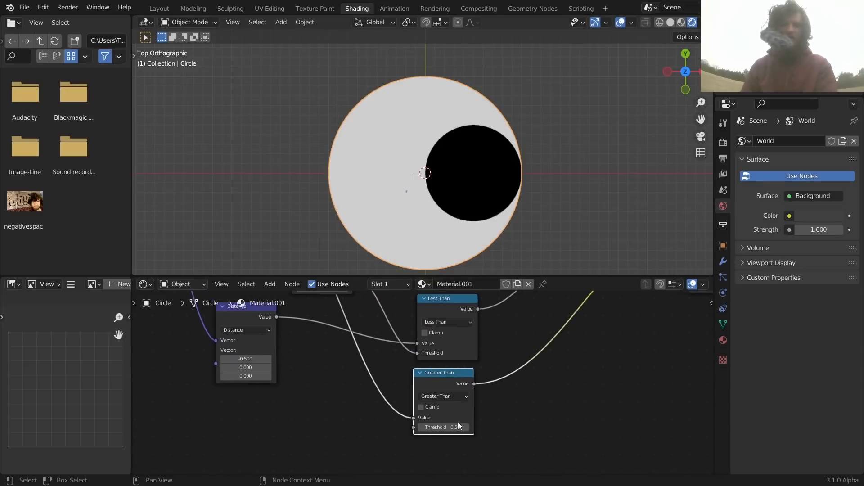
pyautogui.click(466, 439)
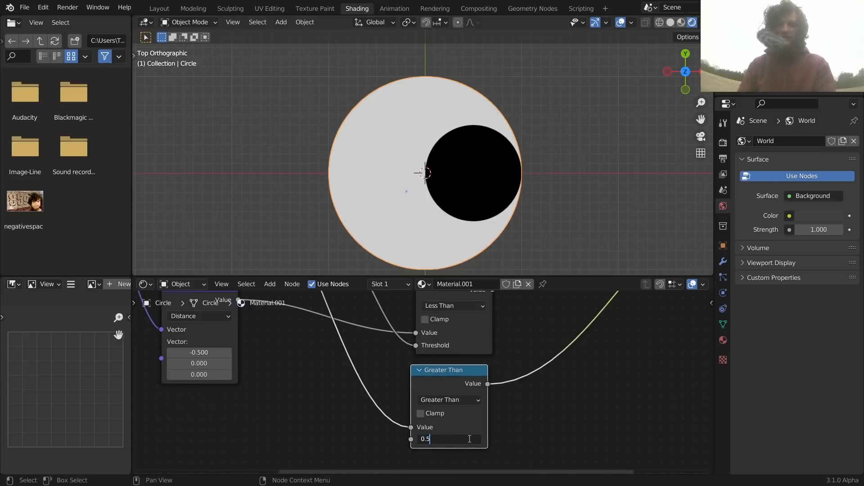
pyautogui.write('/2')
pyautogui.press('Return')
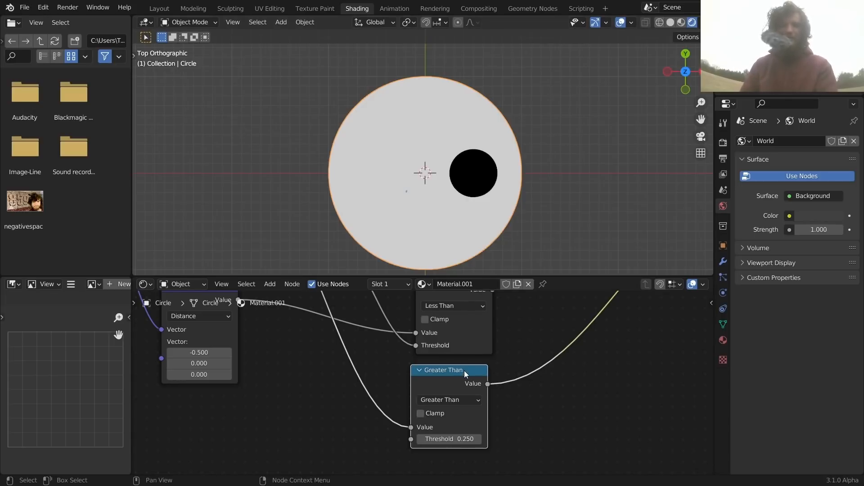
# - Duplicate the 0.25 Greater Than node below itself, link the lower Distance node to the copy's Value input, and align the copy
pyautogui.scroll(-4, 476, 379)
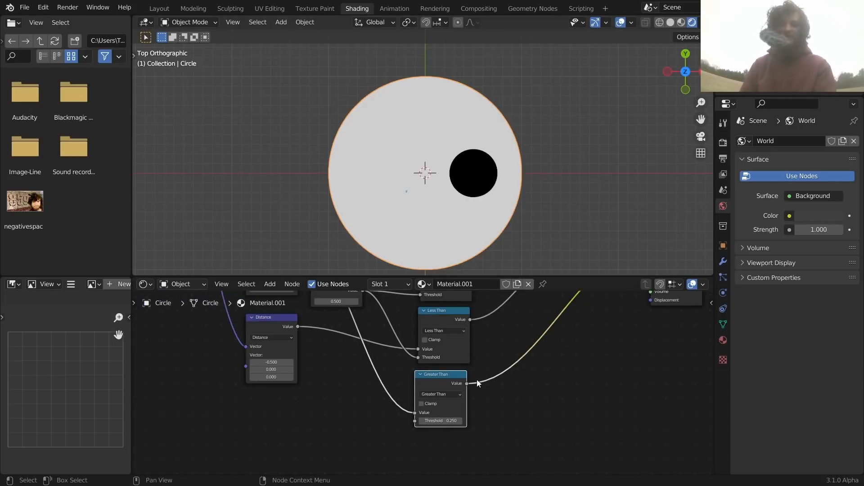
pyautogui.scroll(2, 459, 384)
pyautogui.hotkey('shift', 'd')
pyautogui.click(446, 441)
pyautogui.moveTo(374, 400); pyautogui.dragTo(383, 372, button='middle')
pyautogui.keyDown('alt'); pyautogui.moveTo(304, 324); pyautogui.dragTo(427, 425, button='right'); pyautogui.keyUp('alt')
pyautogui.scroll(2, 464, 432)
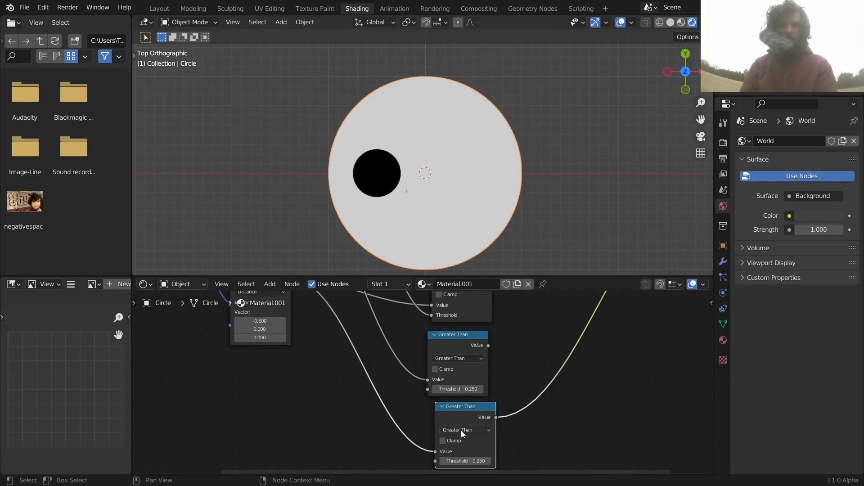
pyautogui.moveTo(453, 405); pyautogui.dragTo(445, 405)
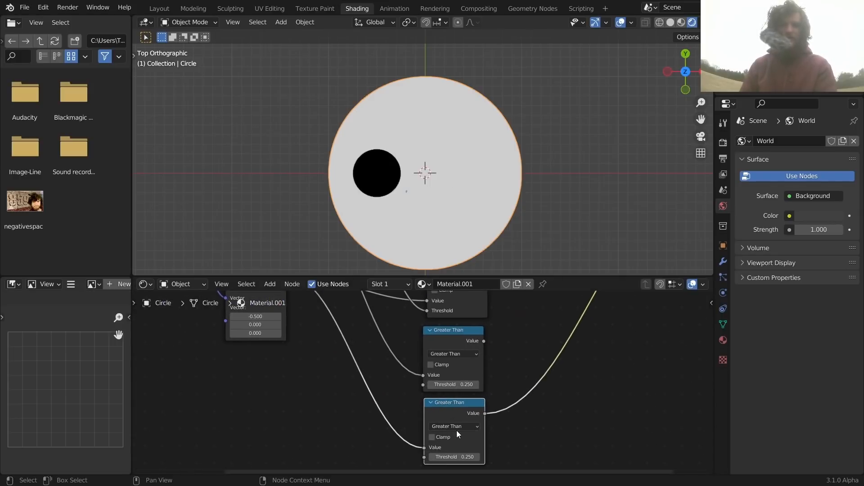
# - Change the lowest Greater Than node's operation to Less Than
pyautogui.click(457, 431)
pyautogui.click(532, 337)
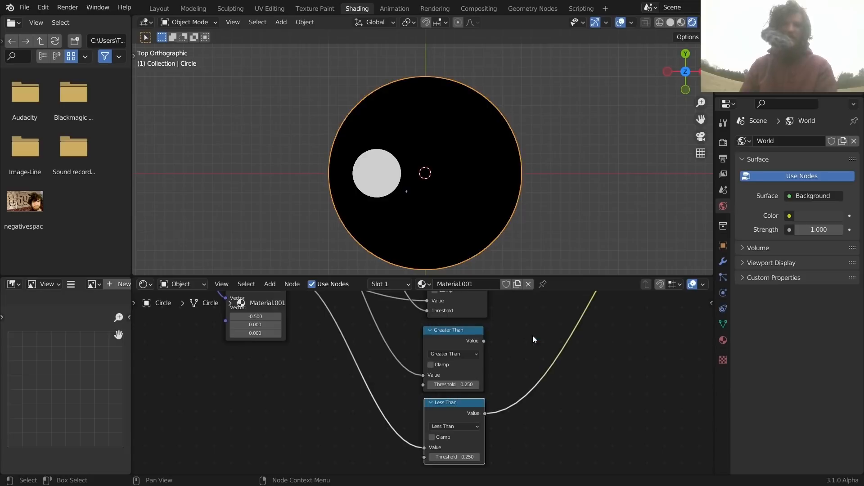
pyautogui.scroll(-3, 511, 436)
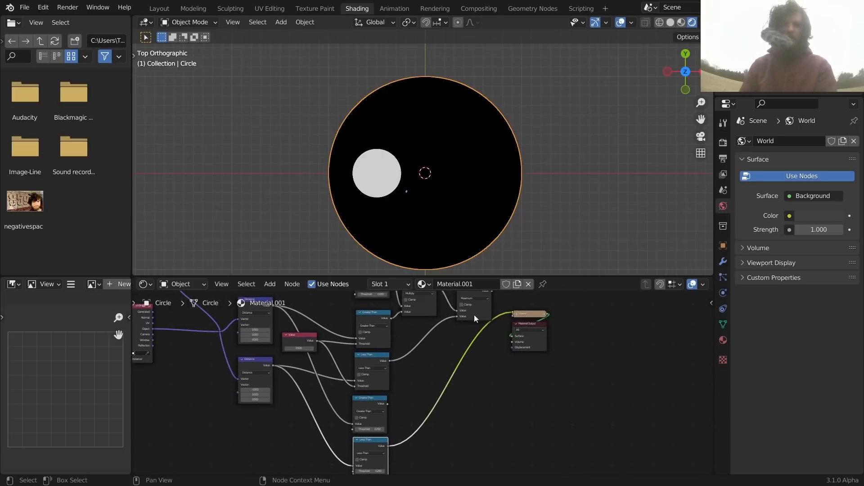
# - Preview the Maximum, Separate XYZ, half-mask Greater Than and Multiply nodes in turn, ending on the Maximum node
pyautogui.moveTo(457, 352); pyautogui.dragTo(441, 402, button='middle')
pyautogui.keyDown('ctrl'); pyautogui.keyDown('shift'); pyautogui.click(457, 337); pyautogui.keyUp('shift'); pyautogui.keyUp('ctrl')
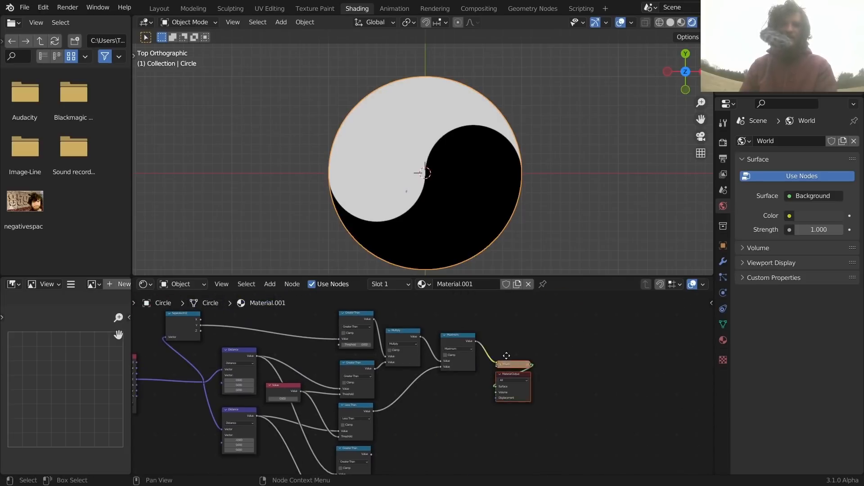
pyautogui.moveTo(203, 324); pyautogui.dragTo(337, 337, button='middle')
pyautogui.keyDown('ctrl'); pyautogui.keyDown('shift'); pyautogui.click(324, 331); pyautogui.keyUp('shift'); pyautogui.keyUp('ctrl')
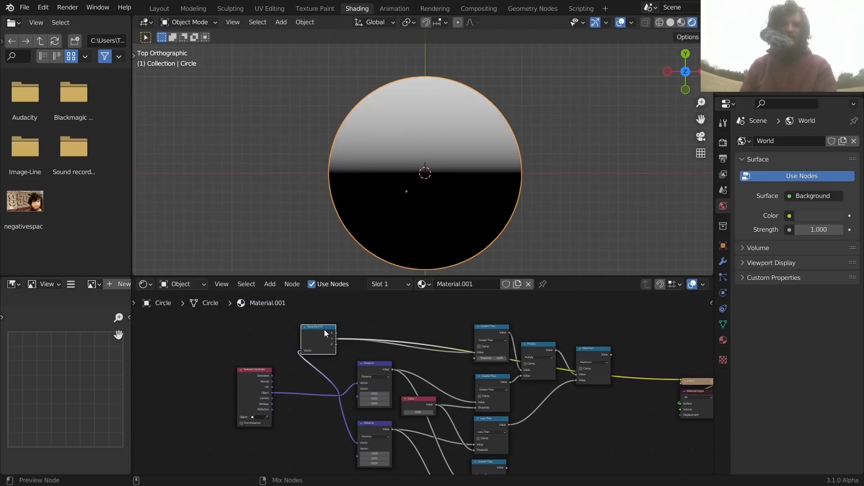
pyautogui.keyDown('ctrl'); pyautogui.keyDown('shift'); pyautogui.click(487, 331); pyautogui.keyUp('shift'); pyautogui.keyUp('ctrl')
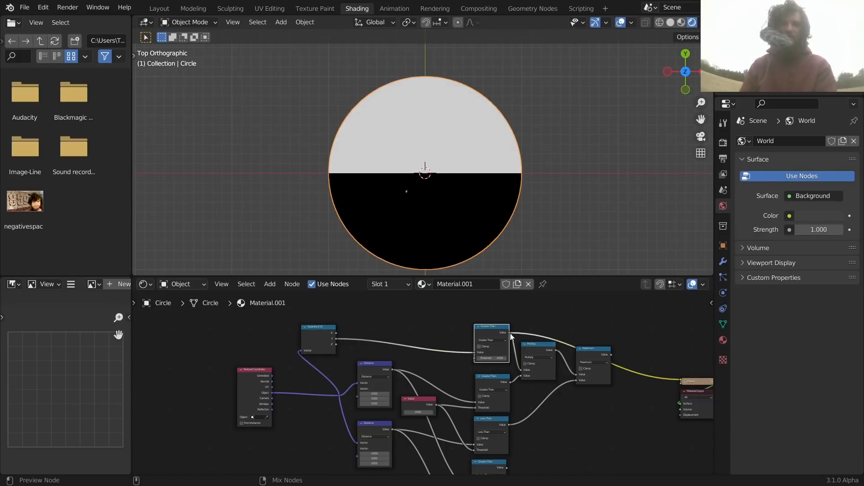
pyautogui.keyDown('ctrl'); pyautogui.keyDown('shift'); pyautogui.click(536, 352); pyautogui.keyUp('shift'); pyautogui.keyUp('ctrl')
pyautogui.keyDown('ctrl'); pyautogui.keyDown('shift'); pyautogui.click(583, 353); pyautogui.keyUp('shift'); pyautogui.keyUp('ctrl')
# - Preview the 0.25 Greater Than node, and return the preview to the Maximum node
pyautogui.moveTo(584, 412); pyautogui.dragTo(468, 350, button='middle')
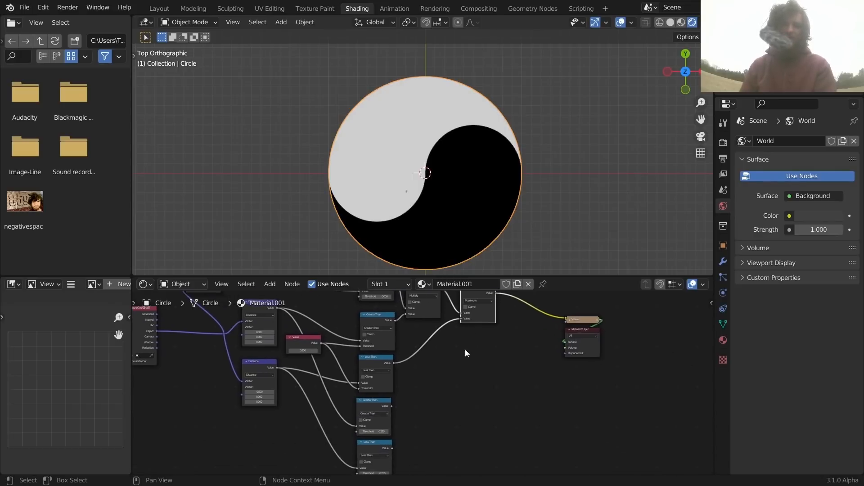
pyautogui.scroll(2, 458, 374)
pyautogui.keyDown('ctrl'); pyautogui.keyDown('shift'); pyautogui.click(353, 413); pyautogui.keyUp('shift'); pyautogui.keyUp('ctrl')
pyautogui.scroll(-3, 485, 368)
pyautogui.keyDown('ctrl'); pyautogui.keyDown('shift'); pyautogui.click(455, 326); pyautogui.keyUp('shift'); pyautogui.keyUp('ctrl')
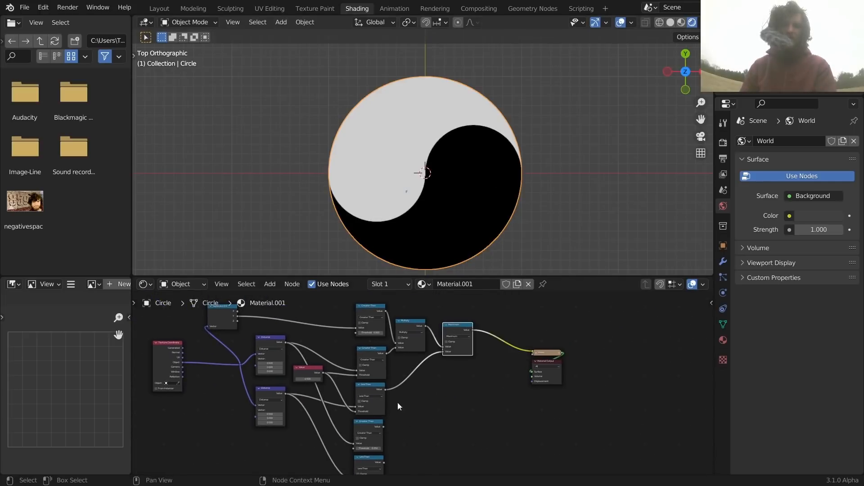
# - Preview the 0.25 Greater Than node again and change its operation to Less Than
pyautogui.keyDown('ctrl'); pyautogui.keyDown('shift'); pyautogui.click(367, 426); pyautogui.keyUp('shift'); pyautogui.keyUp('ctrl')
pyautogui.scroll(4, 373, 419)
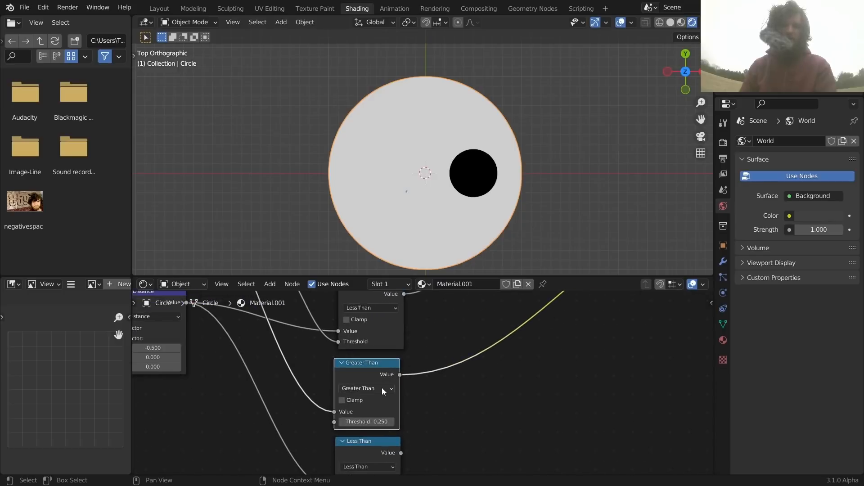
pyautogui.click(382, 388)
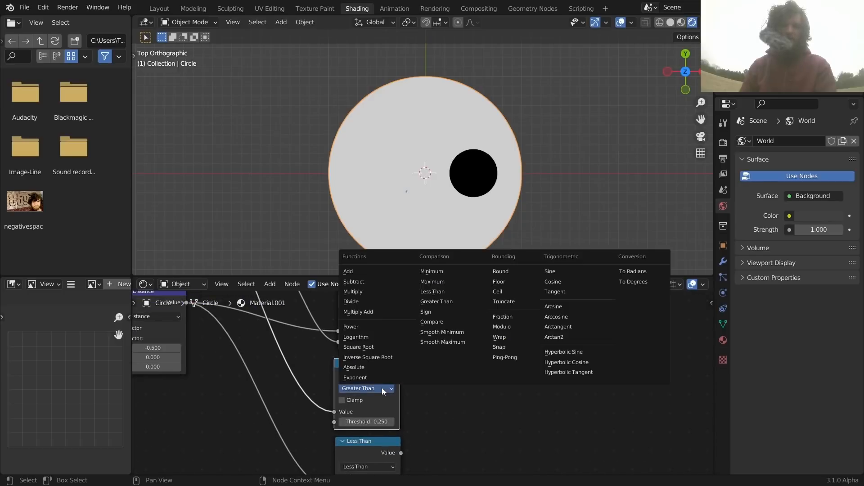
pyautogui.click(444, 292)
# - Duplicate the Maximum node, link the original's Value to the copy, and reset the copy's operation to Add
pyautogui.scroll(-4, 478, 332)
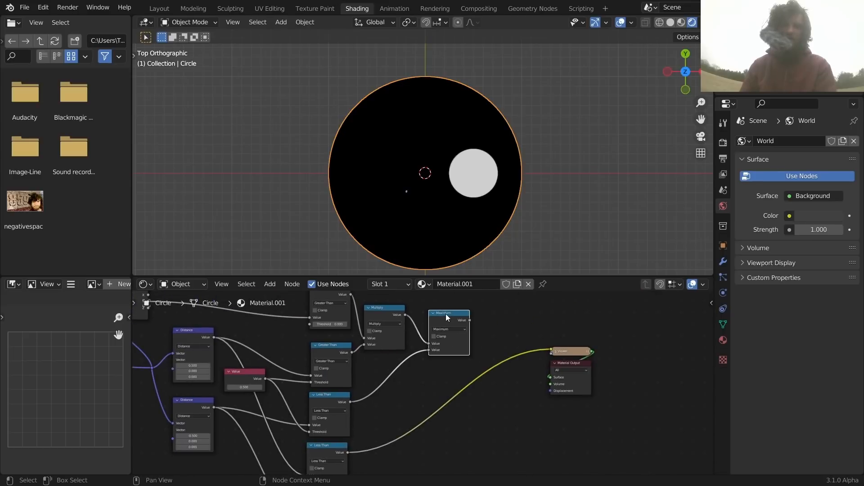
pyautogui.hotkey('shift', 'd')
pyautogui.click(513, 302)
pyautogui.keyDown('alt'); pyautogui.moveTo(443, 329); pyautogui.dragTo(508, 321, button='right'); pyautogui.keyUp('alt')
pyautogui.press('BackSpace')
# - Link the upper 0.25 Less Than node to the Add node's second input, preview the Add node, and reposition it
pyautogui.keyDown('alt'); pyautogui.moveTo(328, 458); pyautogui.dragTo(512, 337, button='right'); pyautogui.keyUp('alt')
pyautogui.keyDown('ctrl'); pyautogui.keyDown('shift'); pyautogui.click(514, 306); pyautogui.keyUp('shift'); pyautogui.keyUp('ctrl')
pyautogui.press('g')
pyautogui.click(508, 341)
# - Move the Viewer and Material Output nodes farther along, and duplicate the Add node onto its link to the Viewer
pyautogui.moveTo(631, 408); pyautogui.dragTo(558, 338)
pyautogui.press('g')
pyautogui.click(675, 376)
pyautogui.moveTo(554, 384); pyautogui.dragTo(561, 368, button='middle')
pyautogui.click(514, 323)
pyautogui.hotkey('shift', 'd')
pyautogui.click(597, 336)
# - Preview the lowest 0.25 Less Than node and change its operation to Greater Than
pyautogui.moveTo(439, 407); pyautogui.dragTo(500, 344, button='middle')
pyautogui.keyDown('ctrl'); pyautogui.keyDown('shift'); pyautogui.click(398, 415); pyautogui.keyUp('shift'); pyautogui.keyUp('ctrl')
pyautogui.scroll(5, 405, 421)
pyautogui.moveTo(403, 451); pyautogui.dragTo(414, 414, button='middle')
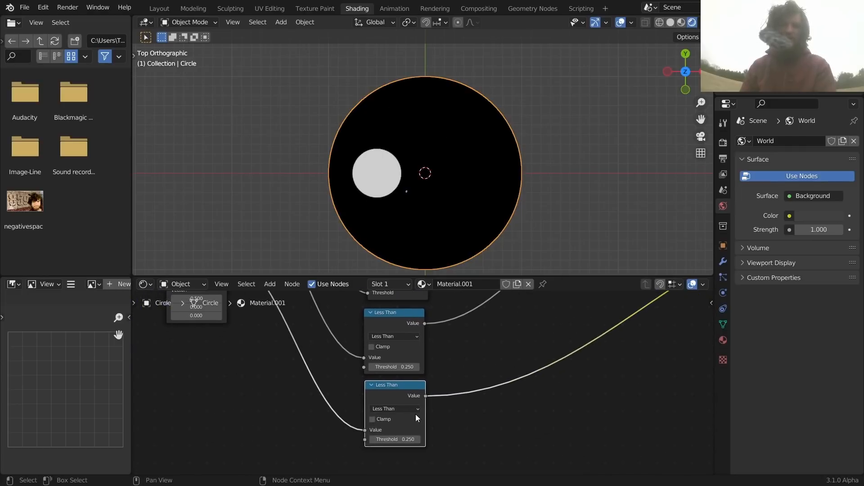
pyautogui.scroll(-7, 414, 409)
pyautogui.moveTo(562, 340); pyautogui.dragTo(412, 401, button='middle')
pyautogui.moveTo(347, 399); pyautogui.dragTo(417, 363, button='middle')
pyautogui.scroll(2, 417, 404)
pyautogui.click(409, 389)
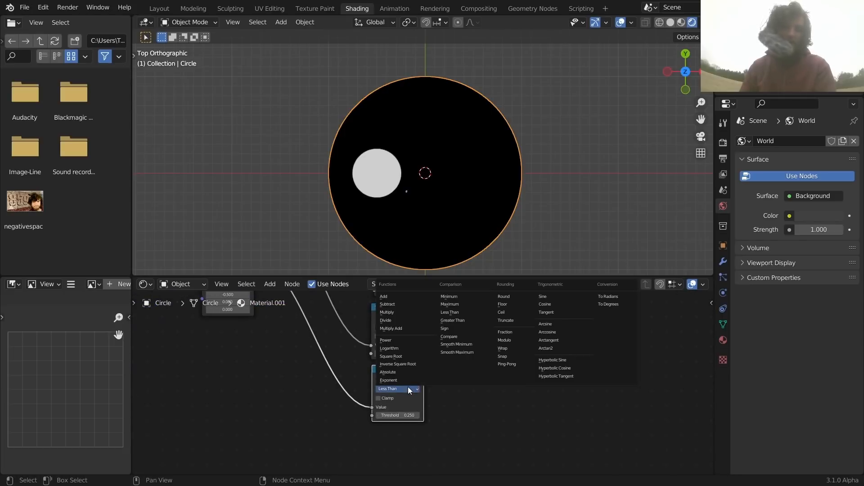
pyautogui.click(446, 337)
# - Preview the second Add node, and duplicate it onto its link to the Viewer
pyautogui.scroll(-4, 464, 374)
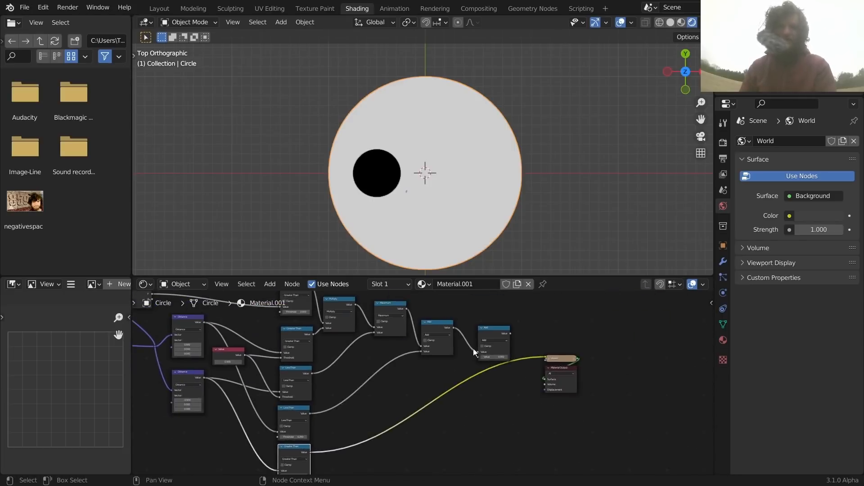
pyautogui.keyDown('ctrl'); pyautogui.keyDown('shift'); pyautogui.click(494, 333); pyautogui.keyUp('shift'); pyautogui.keyUp('ctrl')
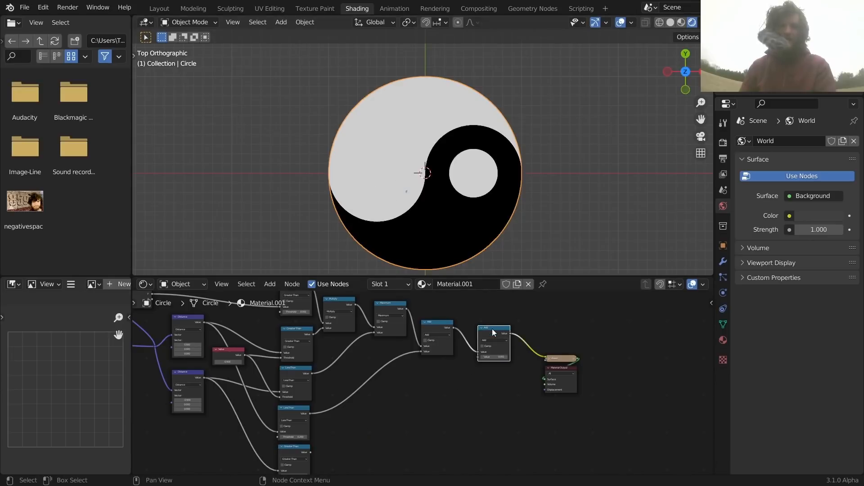
pyautogui.hotkey('shift', 'd')
pyautogui.click(528, 339)
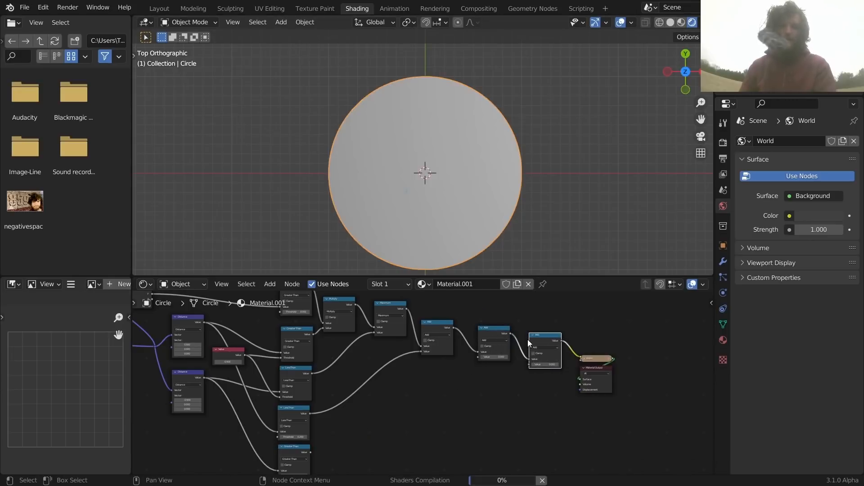
# - Dissolve the last Add node while keeping its link, and change the operation of the Add node before it to Multiply
pyautogui.scroll(2, 530, 357)
pyautogui.hotkey('ctrl', 'x')
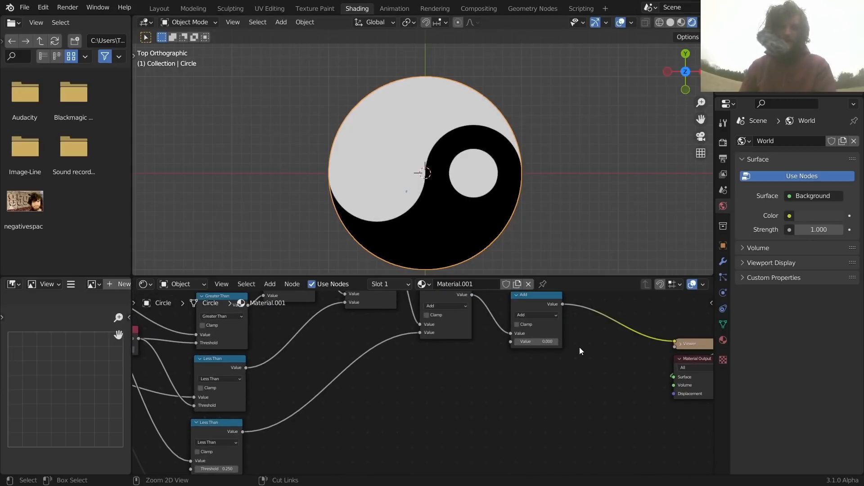
pyautogui.click(530, 314)
pyautogui.click(534, 353)
# - Link the lowest Greater Than node's output to the Multiply node's second input
pyautogui.scroll(-2, 403, 393)
pyautogui.scroll(2, 404, 392)
pyautogui.moveTo(365, 411); pyautogui.dragTo(534, 318)
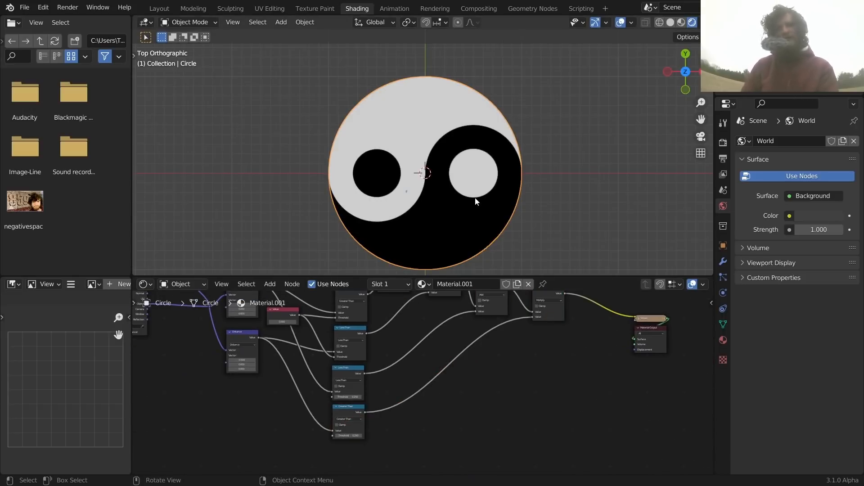
# - Add a Value node feeding the thresholds of the lowest Less Than and Greater Than nodes, with its links joined at a reroute
pyautogui.scroll(5, 414, 385)
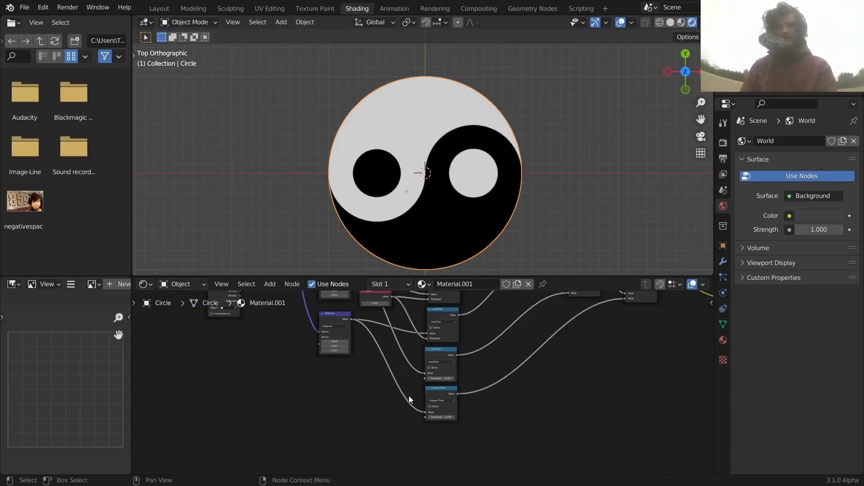
pyautogui.hotkey('shift', 'a')
pyautogui.write('va')
pyautogui.press('Return')
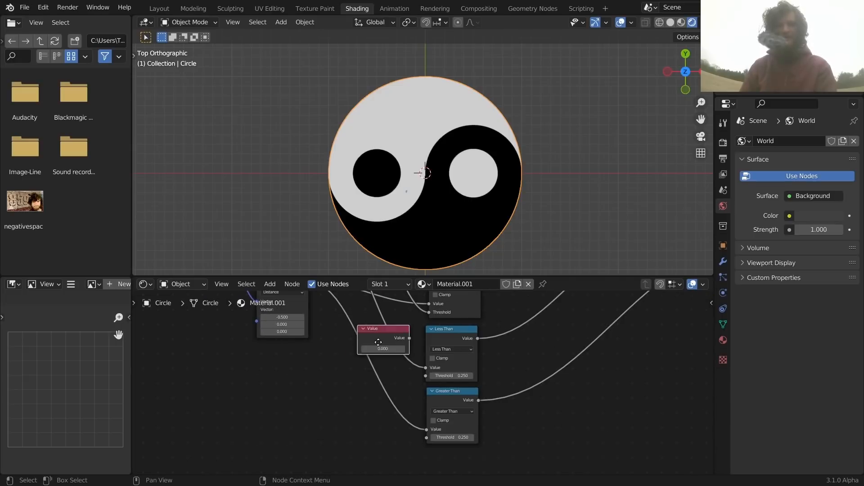
pyautogui.click(273, 379)
pyautogui.keyDown('alt'); pyautogui.moveTo(275, 380); pyautogui.dragTo(448, 424, button='right'); pyautogui.keyUp('alt')
pyautogui.scroll(4, 283, 392)
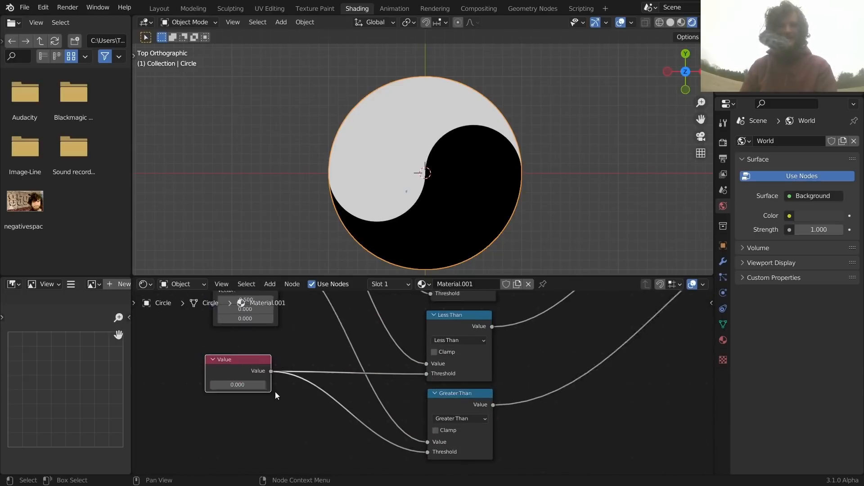
pyautogui.keyDown('shift'); pyautogui.moveTo(224, 385); pyautogui.dragTo(215, 359); pyautogui.keyUp('shift')
pyautogui.keyDown('shift'); pyautogui.moveTo(338, 360); pyautogui.dragTo(342, 387, button='right'); pyautogui.keyUp('shift')
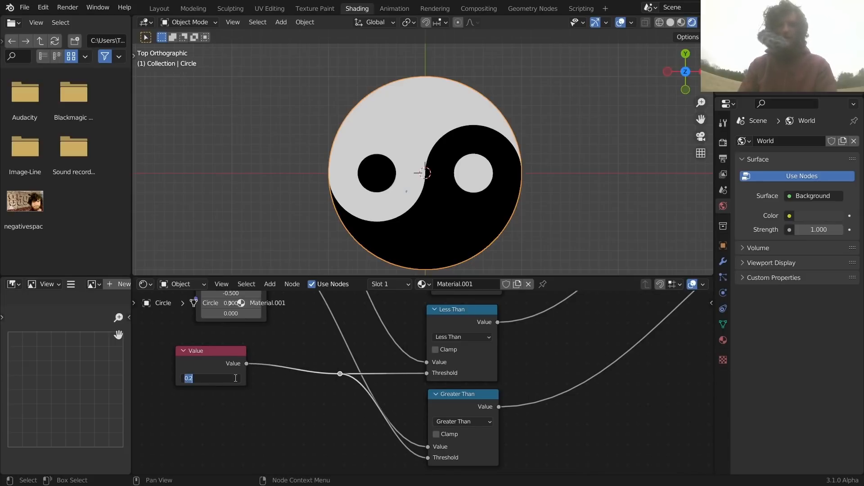
# - Set the dots' Value node to 0.5, try dividing it by 2, and undo the division
pyautogui.write('0.5')
pyautogui.press('Return')
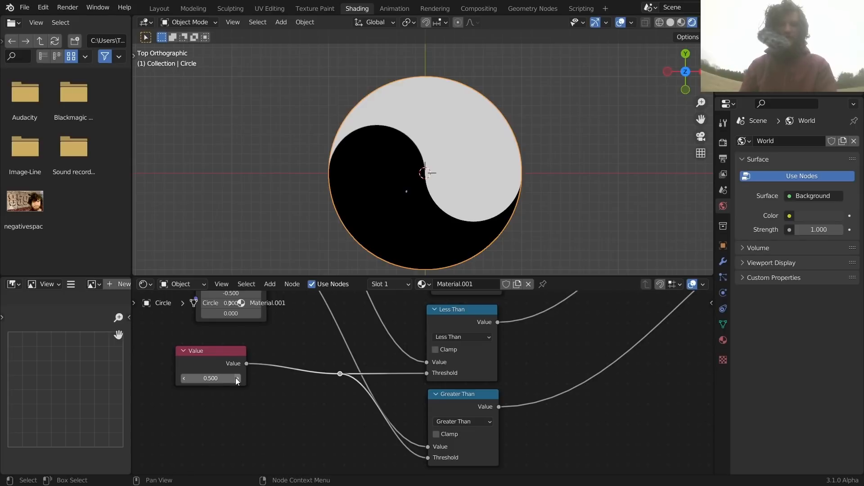
pyautogui.click(232, 377)
pyautogui.click(231, 378)
pyautogui.write('/2')
pyautogui.press('Return')
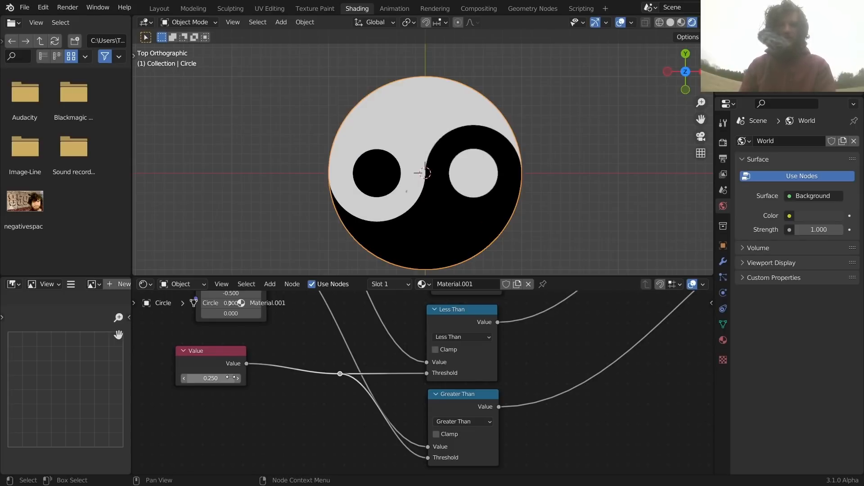
pyautogui.hotkey('ctrl', 'z')
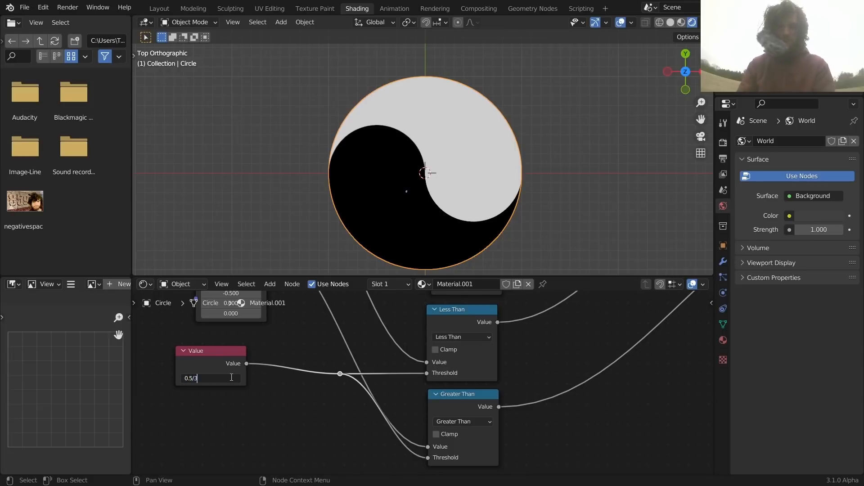
# - Set the dots' Value node to 0.5/3 and fine-tune it to about 0.187
pyautogui.press('Return')
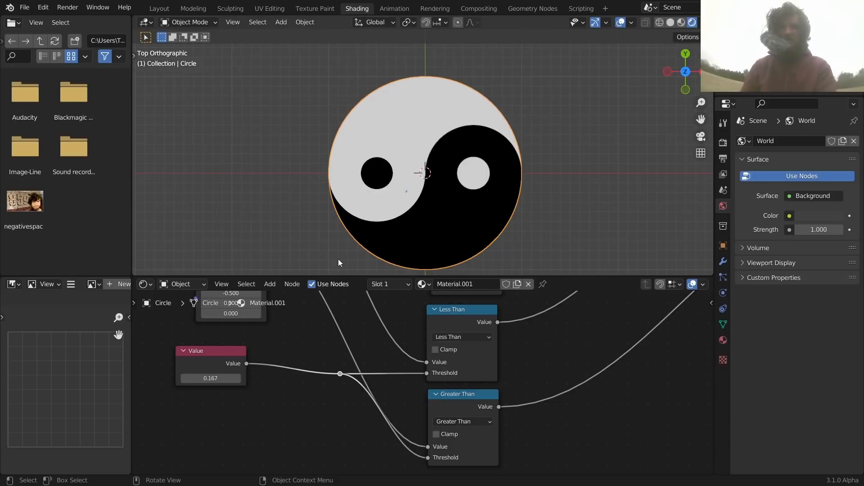
pyautogui.moveTo(210, 378)
pyautogui.mouseDown()
pyautogui.moveTo(225, 378)
pyautogui.moveTo(200, 378)
pyautogui.moveTo(216, 378)
pyautogui.mouseUp()
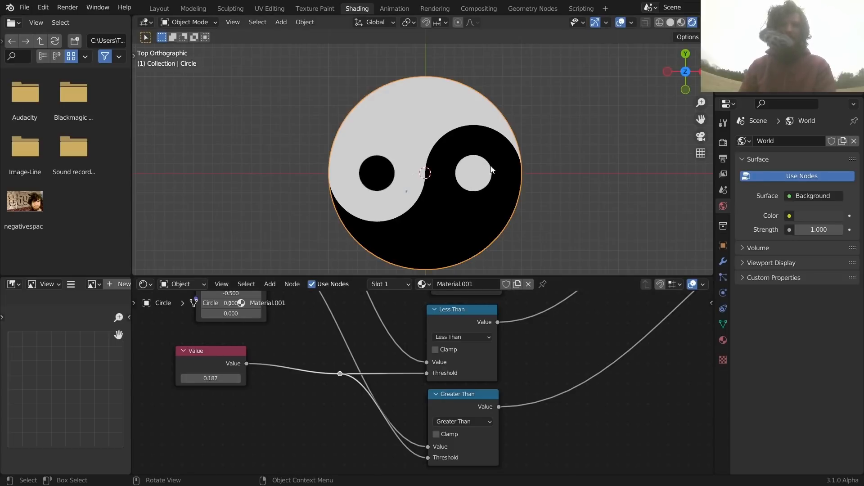
# - Try rotating the circle about the global Z axis to check the yin-yang pattern at different orientations
pyautogui.scroll(-7, 492, 144)
pyautogui.scroll(7, 531, 153)
pyautogui.press('r')
pyautogui.click(479, 102)
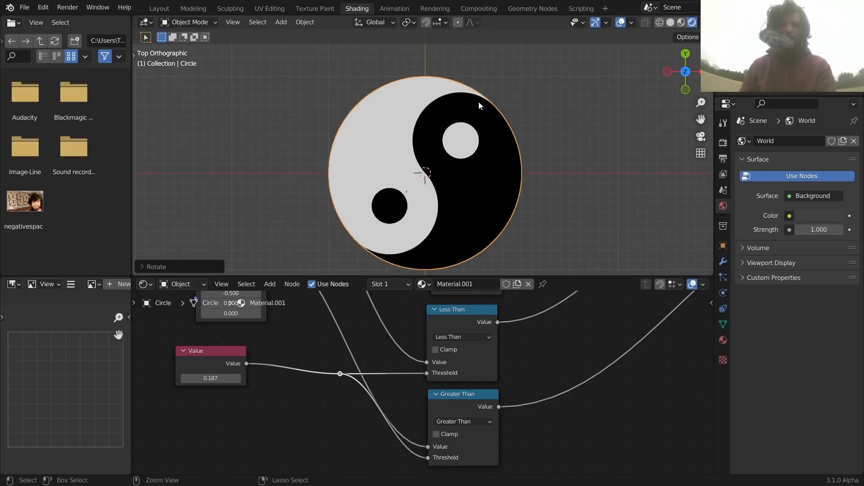
pyautogui.press('r')
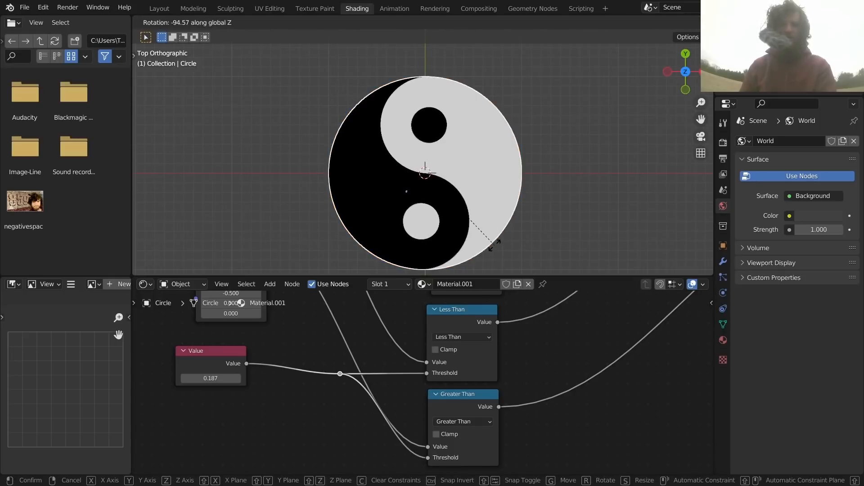
pyautogui.click(432, 80)
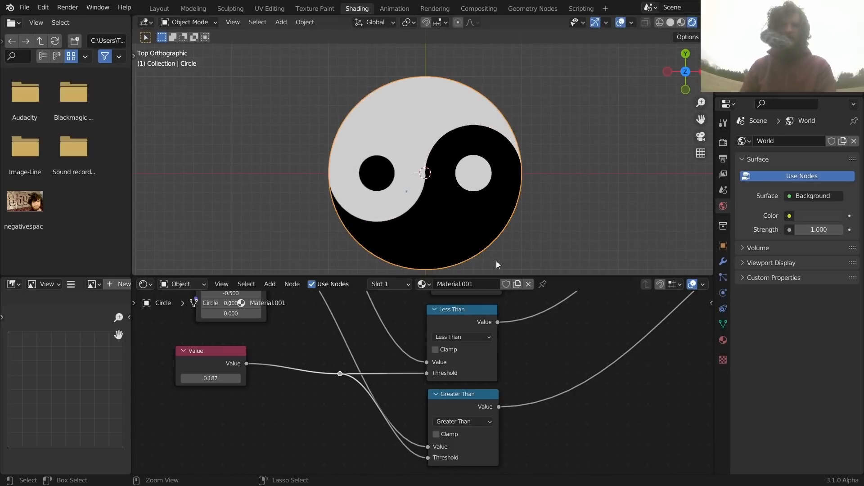
# - Insert a MixRGB node between the Multiply and Viewer nodes, and connect the Multiply output to its Fac input
pyautogui.scroll(-9, 507, 345)
pyautogui.moveTo(540, 334); pyautogui.dragTo(404, 367, button='middle')
pyautogui.scroll(5, 432, 356)
pyautogui.moveTo(540, 316); pyautogui.dragTo(418, 372, button='middle')
pyautogui.scroll(2, 423, 367)
pyautogui.hotkey('shift', 'a')
pyautogui.click(420, 327)
pyautogui.write('mix')
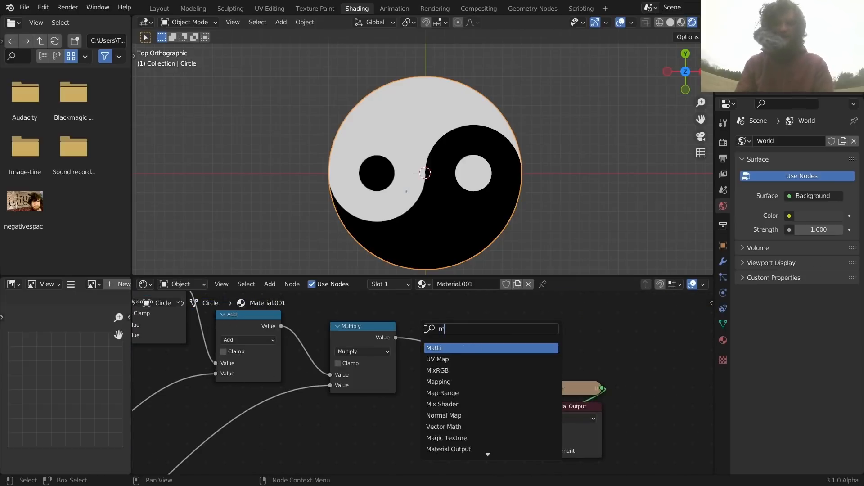
pyautogui.click(458, 347)
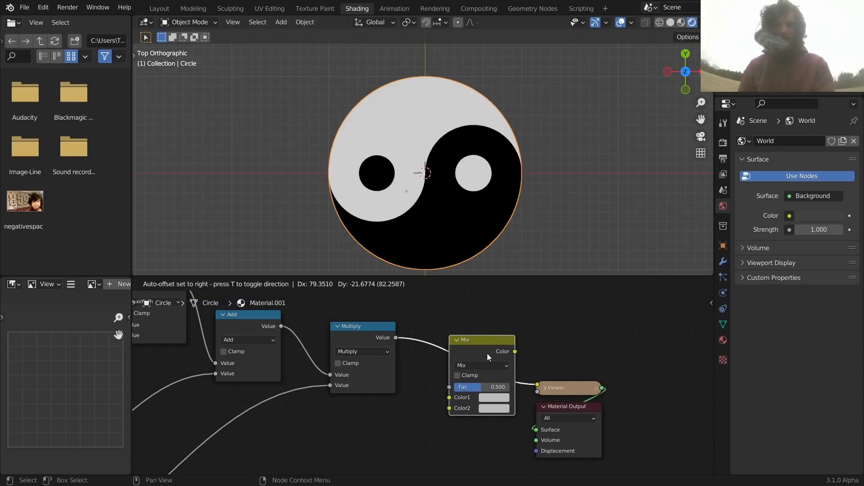
pyautogui.click(434, 390)
pyautogui.scroll(2, 434, 390)
pyautogui.moveTo(438, 403); pyautogui.dragTo(438, 390)
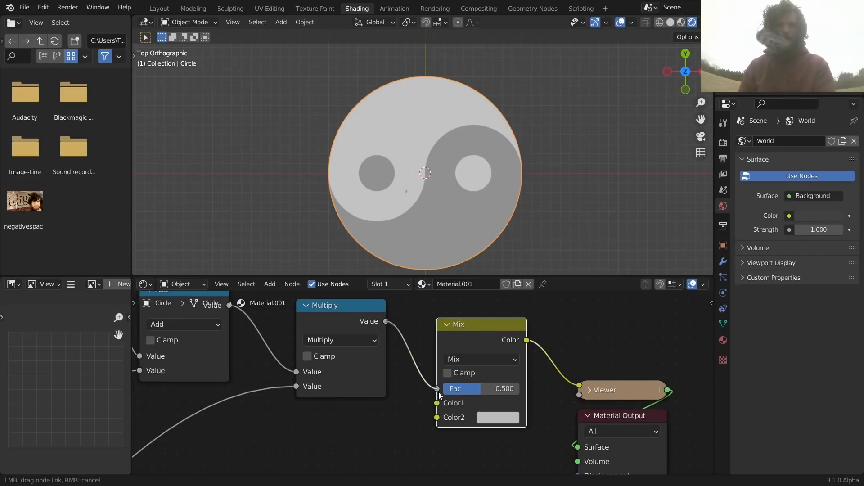
# - Set the Mix node's Color1 to a fully saturated blue with hue 0.664 and its Color2 to yellow
pyautogui.click(491, 404)
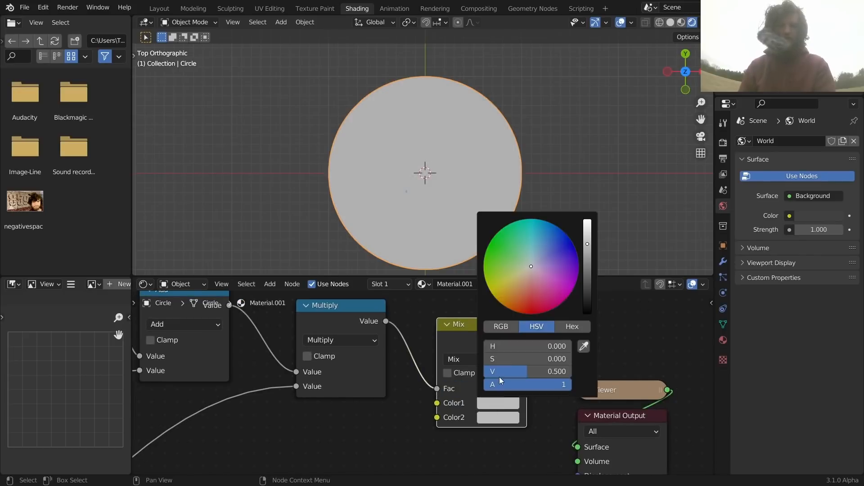
pyautogui.click(550, 262)
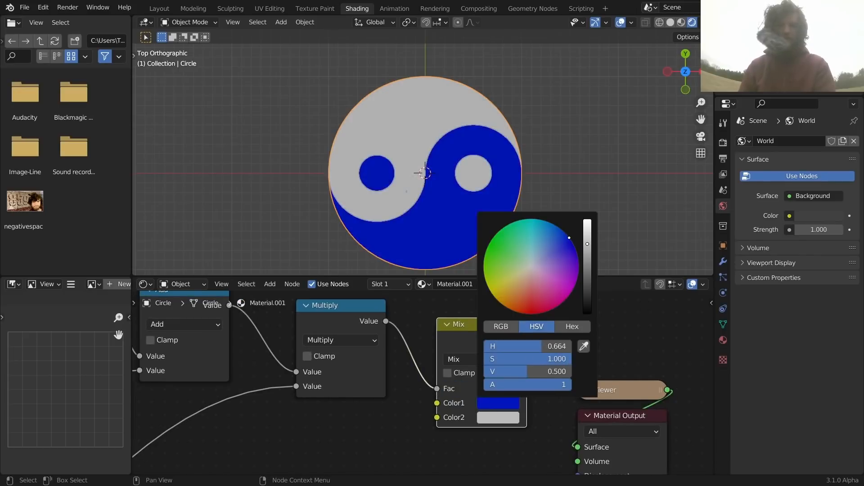
pyautogui.click(496, 420)
pyautogui.click(490, 305)
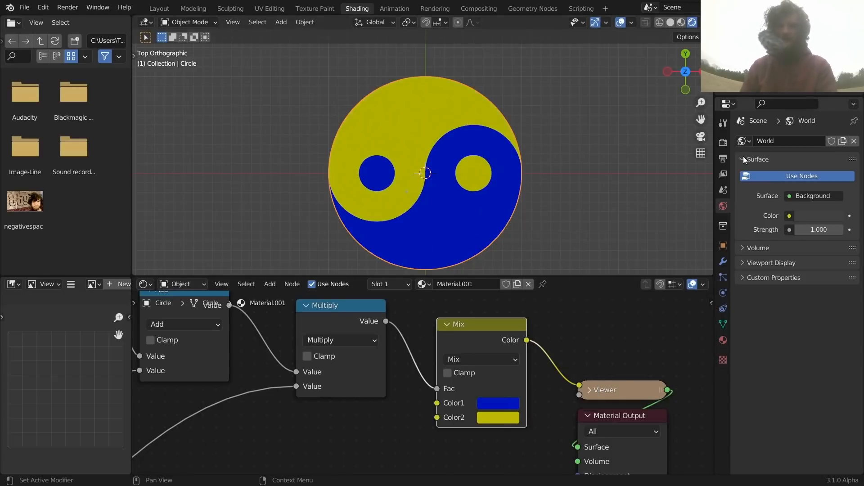
# - Enable Bloom in the Eevee render settings, and insert an Emission node between the Mix node and the Material Output
pyautogui.click(720, 142)
pyautogui.click(750, 235)
pyautogui.hotkey('shift', 'a')
pyautogui.write('em')
pyautogui.press('Return')
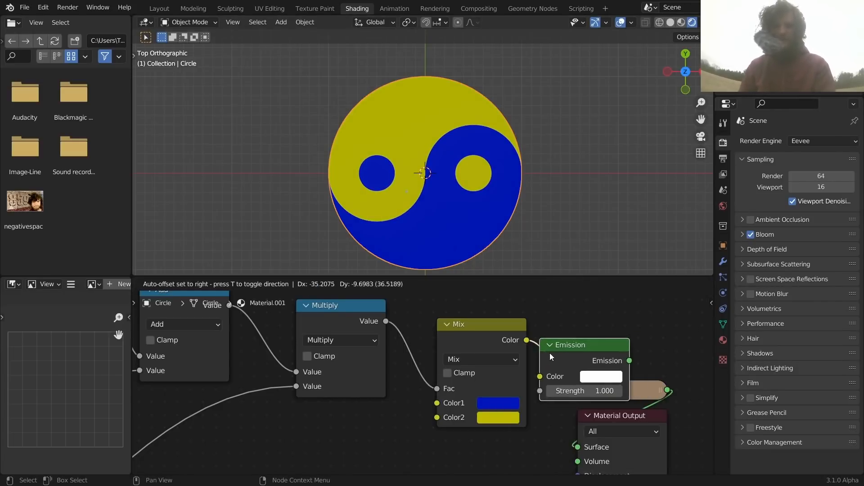
pyautogui.click(607, 383)
pyautogui.moveTo(618, 352); pyautogui.dragTo(501, 359, button='middle')
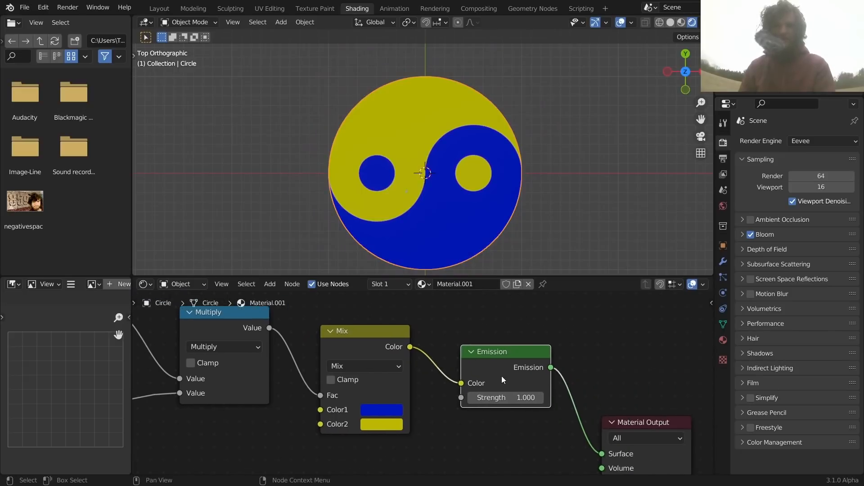
# - Raise the Emission node's strength to 5.300 and check the symbol's glow from farther away
pyautogui.moveTo(508, 397); pyautogui.dragTo(544, 397)
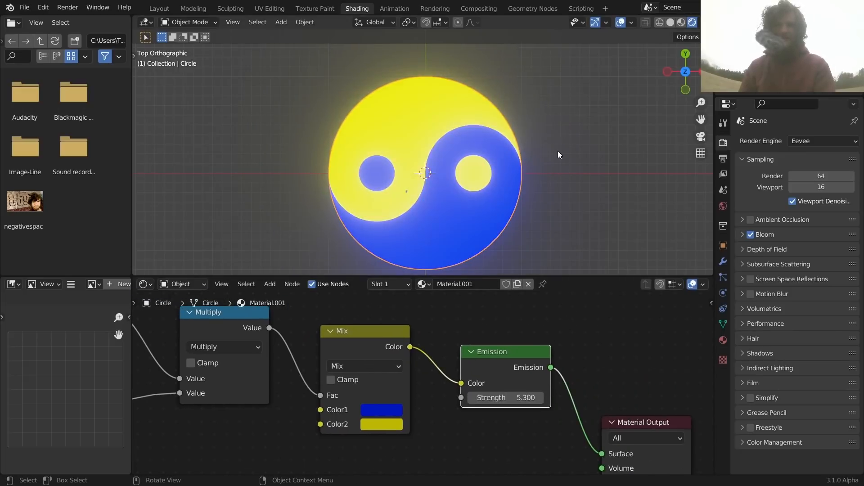
pyautogui.scroll(-6, 576, 188)
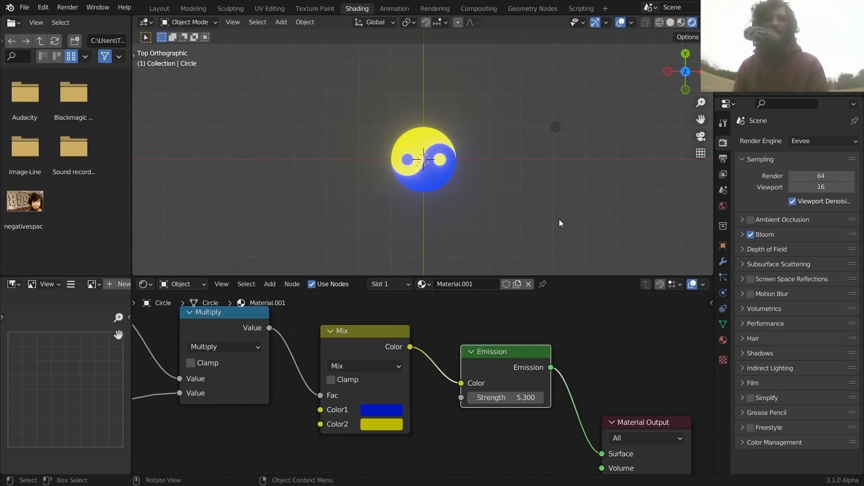
pyautogui.scroll(4, 533, 204)
# - Switch to OBS and activate Scene 2
pyautogui.press('q')
pyautogui.click(363, 161)
pyautogui.click(399, 475)
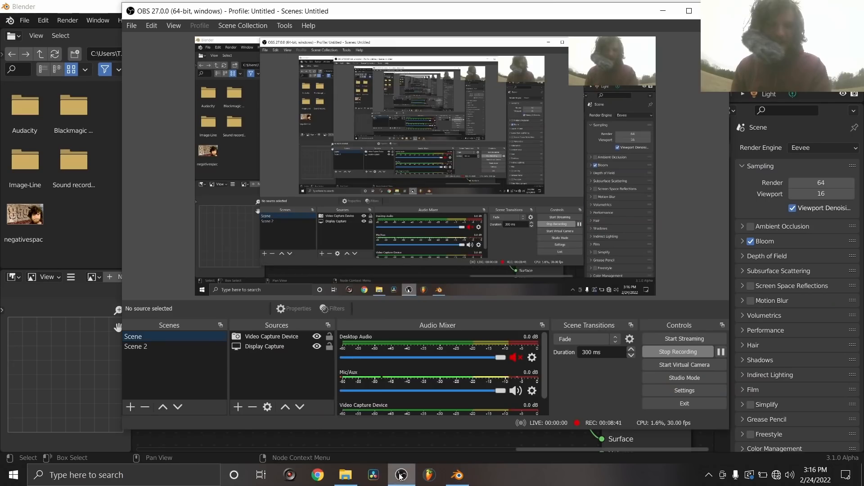
pyautogui.click(136, 346)
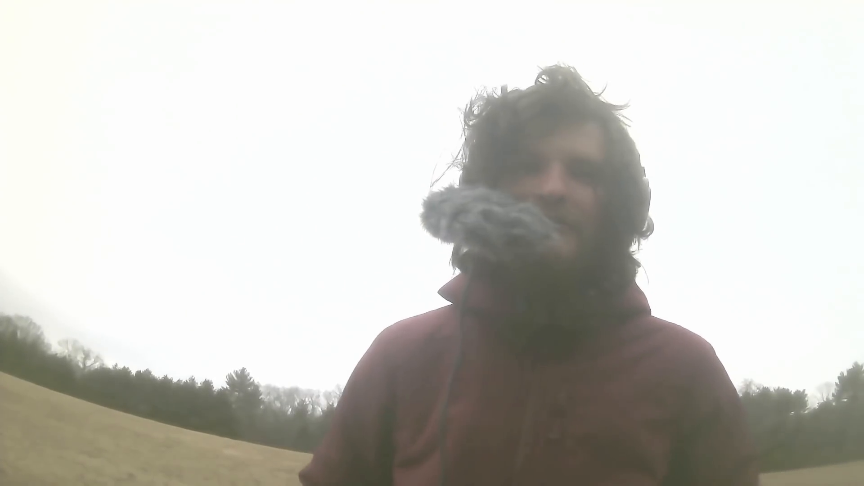